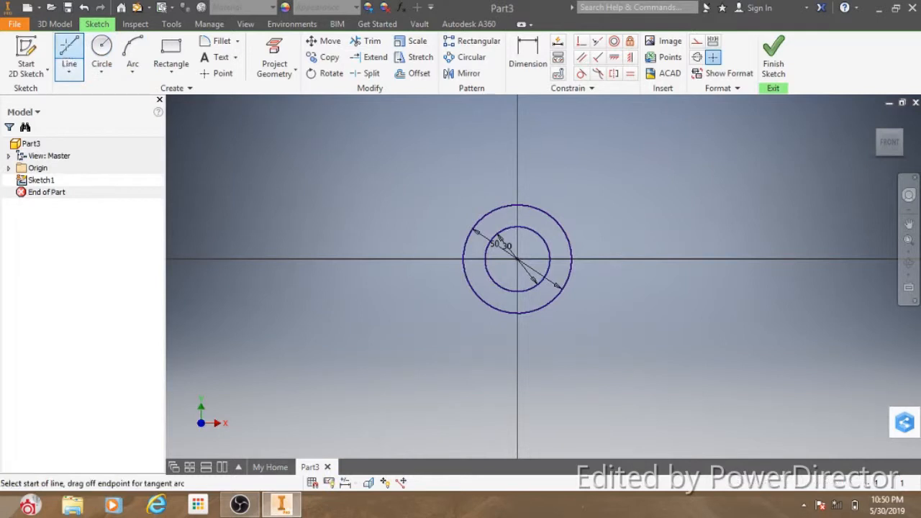
- Sketch three connected lines from the 50 mm circle's right quadrant down, across a horizontal base about 90 mm wide, and up to its left quadrant
{"action": "left_click", "coordinate": [572, 259]}
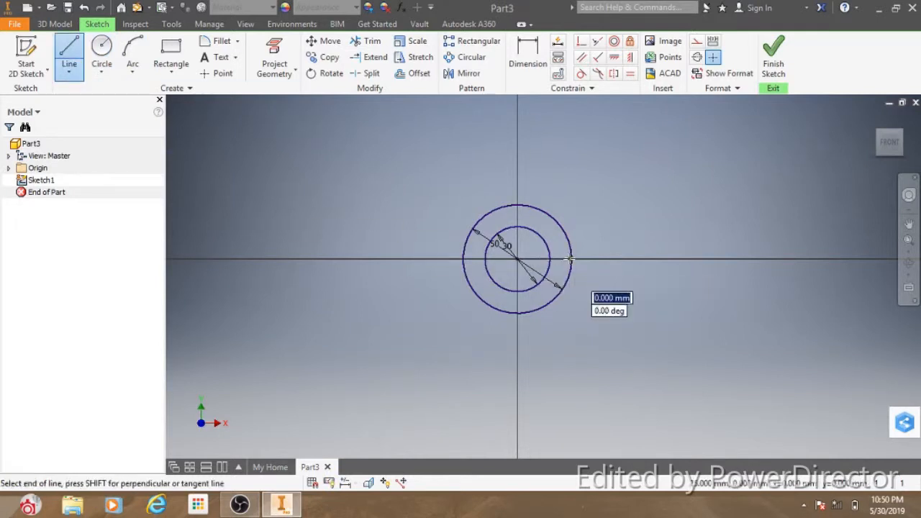
{"action": "left_click", "coordinate": [623, 385]}
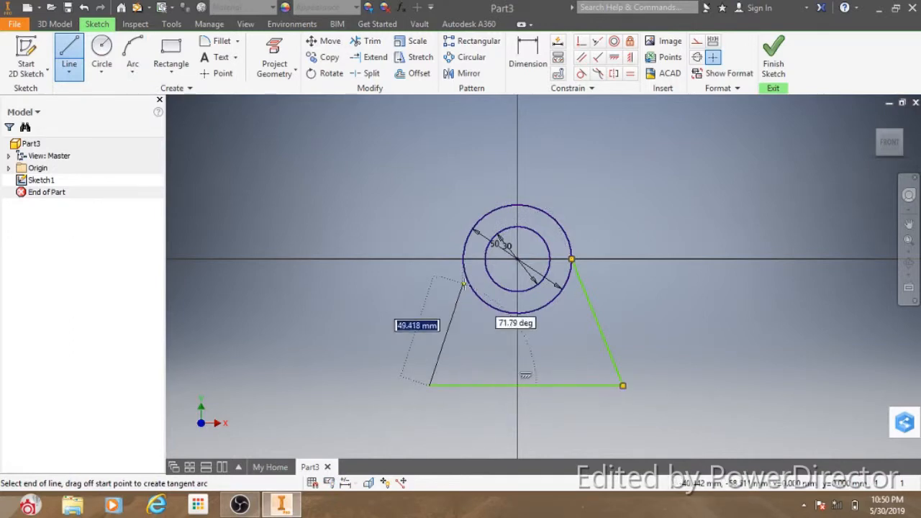
{"action": "scroll", "coordinate": [490, 274], "scroll_direction": "up", "scroll_amount": 3}
{"action": "scroll", "coordinate": [468, 264], "scroll_direction": "down", "scroll_amount": 7}
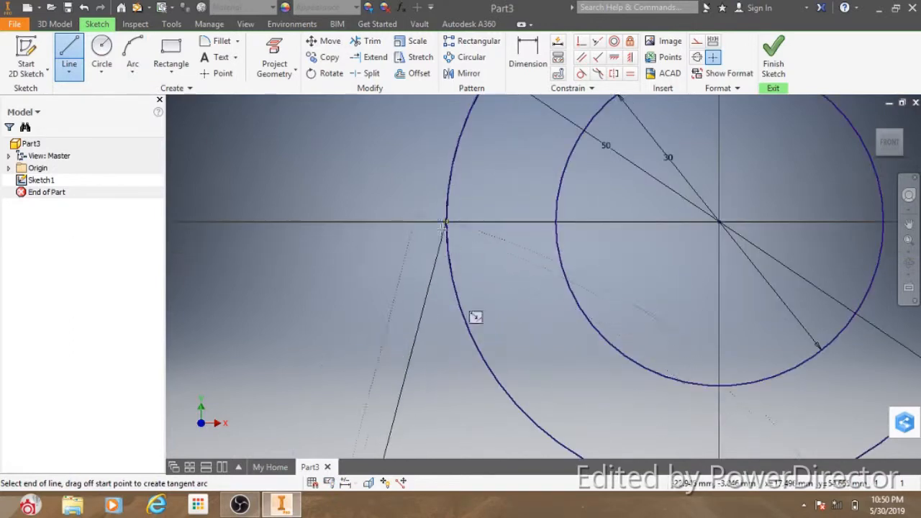
{"action": "left_click", "coordinate": [447, 221]}
{"action": "right_click", "coordinate": [453, 225]}
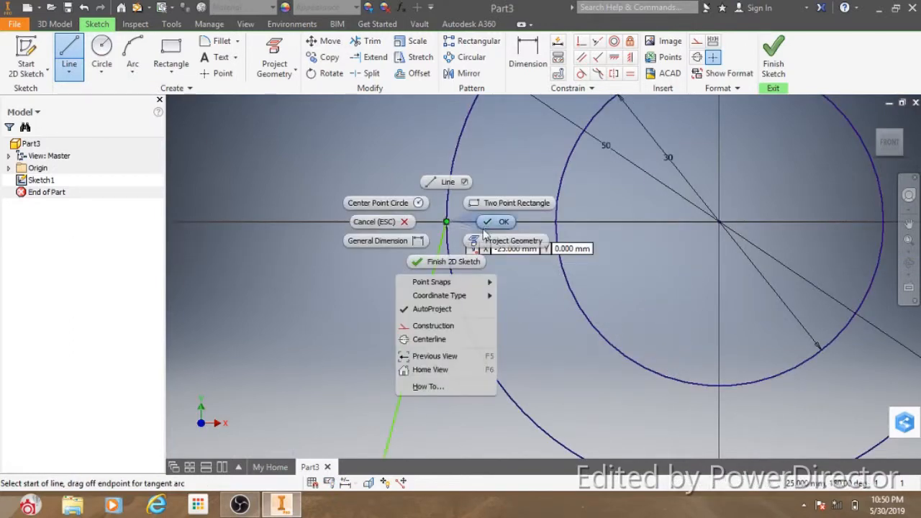
{"action": "left_click", "coordinate": [484, 225]}
- Apply tangent constraints between the 50 mm circle and both slanted side lines
{"action": "scroll", "coordinate": [484, 234], "scroll_direction": "down", "scroll_amount": 5}
{"action": "scroll", "coordinate": [484, 243], "scroll_direction": "up", "scroll_amount": 5}
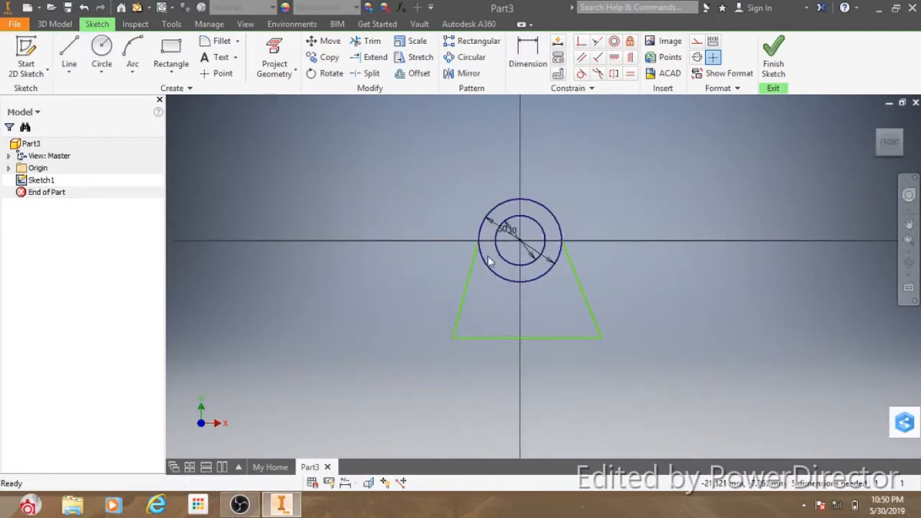
{"action": "left_click", "coordinate": [909, 224]}
{"action": "left_click_drag", "start_coordinate": [562, 230], "coordinate": [648, 221]}
{"action": "right_click", "coordinate": [648, 221]}
{"action": "left_click", "coordinate": [689, 224]}
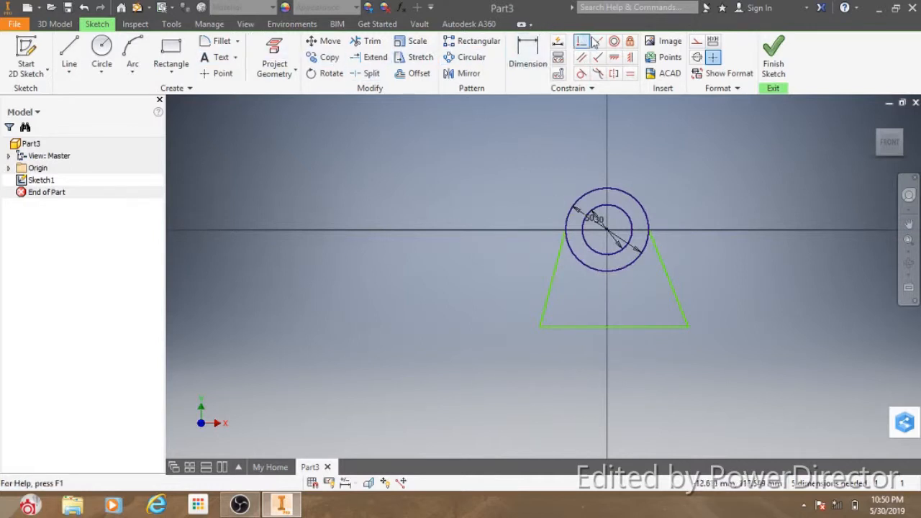
{"action": "left_click", "coordinate": [582, 73]}
{"action": "left_click", "coordinate": [651, 217]}
{"action": "left_click", "coordinate": [660, 250]}
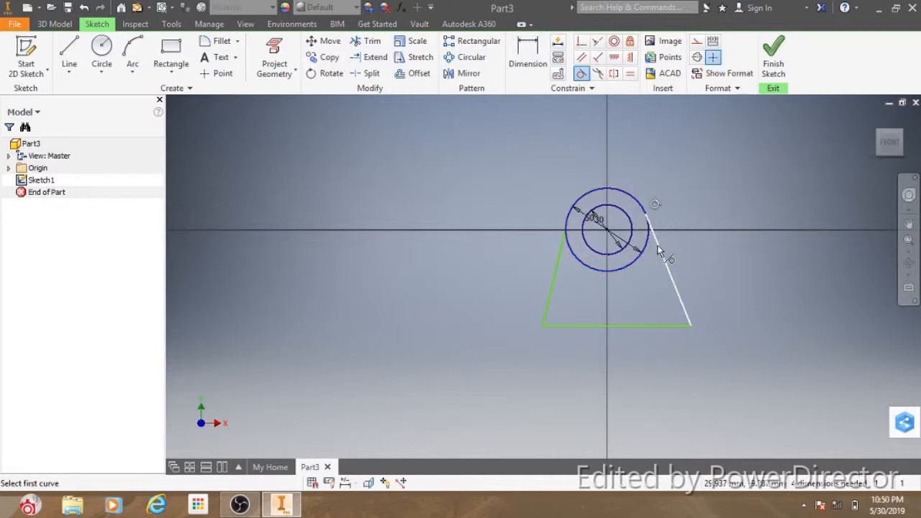
{"action": "left_click", "coordinate": [580, 202]}
{"action": "left_click", "coordinate": [565, 252]}
{"action": "right_click", "coordinate": [527, 190]}
{"action": "key", "text": "Escape"}
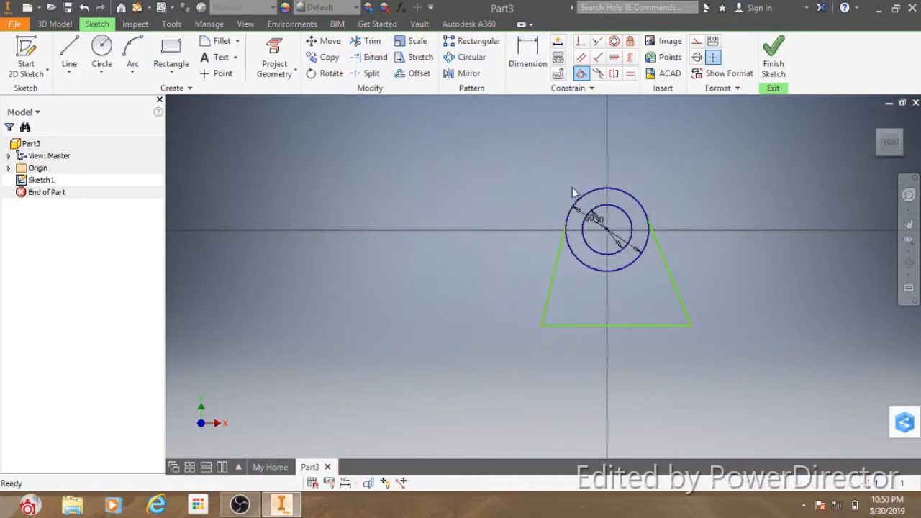
- Dimension the horizontal base line to 100 mm
{"action": "left_click", "coordinate": [527, 54]}
{"action": "left_click", "coordinate": [627, 327]}
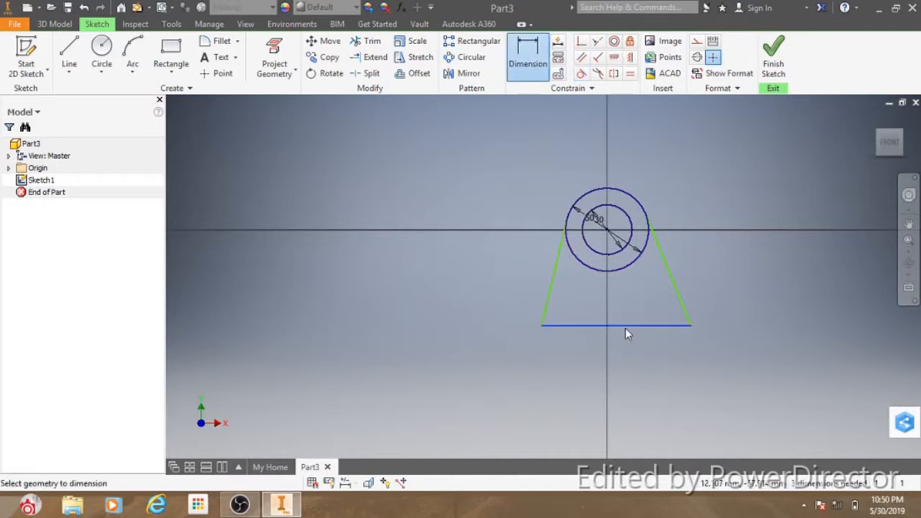
{"action": "left_click", "coordinate": [616, 350]}
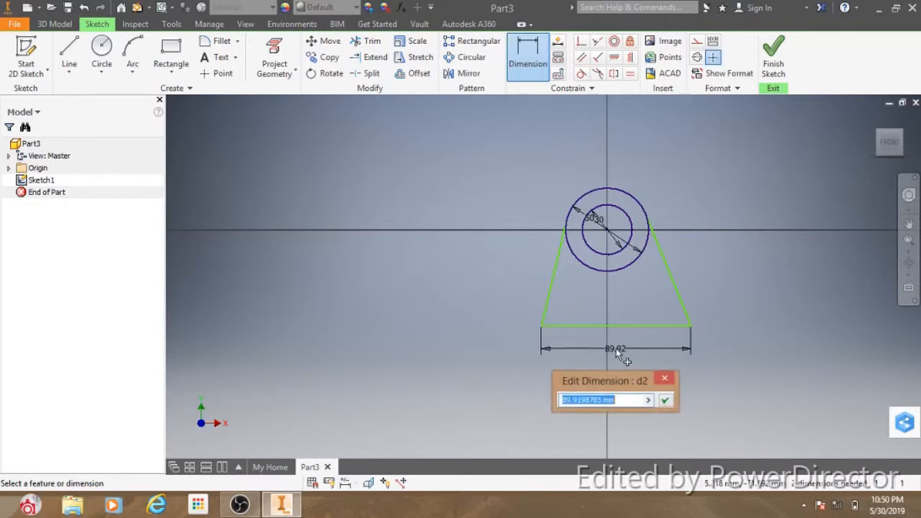
{"action": "type", "text": "100"}
{"action": "key", "text": "Return"}
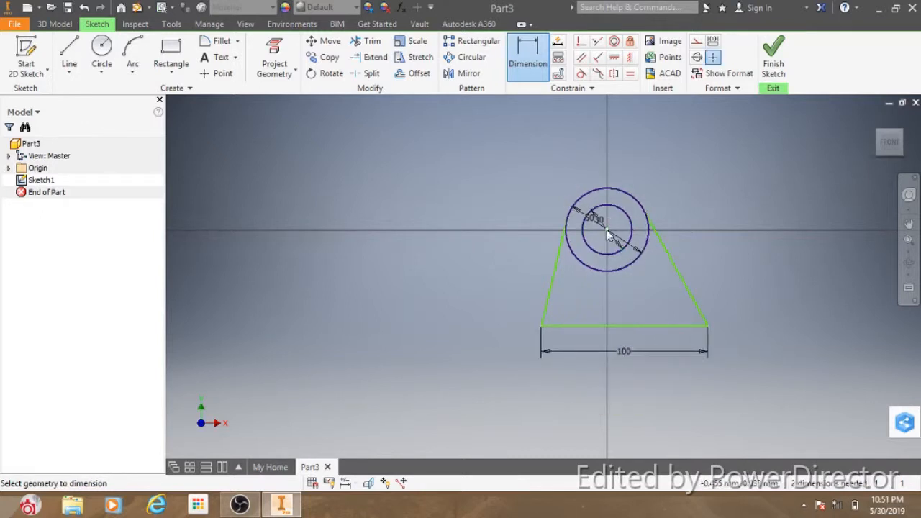
- Dimension the vertical distance between the circles' centre and the base line to 78 mm
{"action": "left_click", "coordinate": [623, 327]}
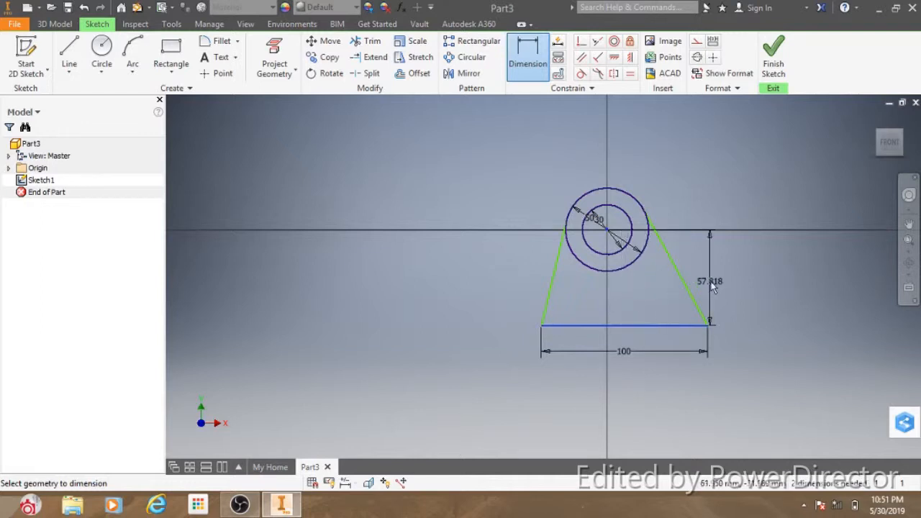
{"action": "left_click", "coordinate": [712, 287]}
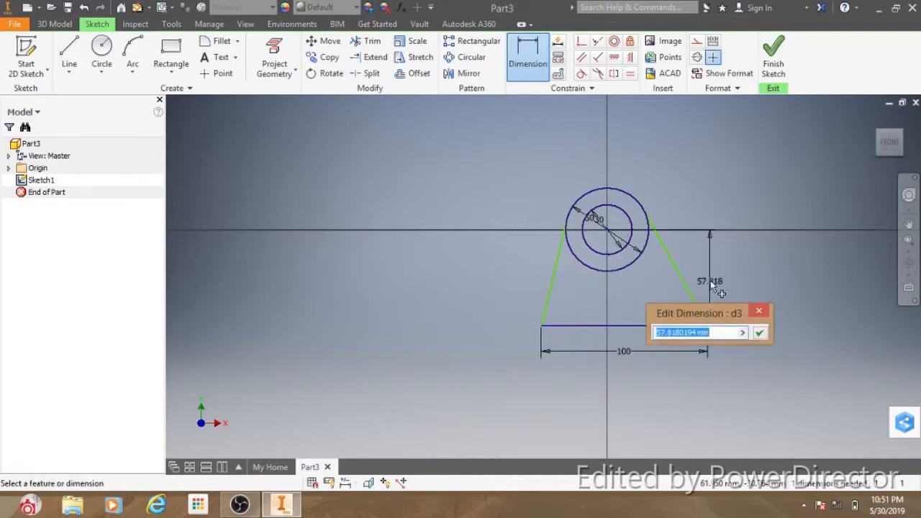
{"action": "type", "text": "78"}
{"action": "key", "text": "Return"}
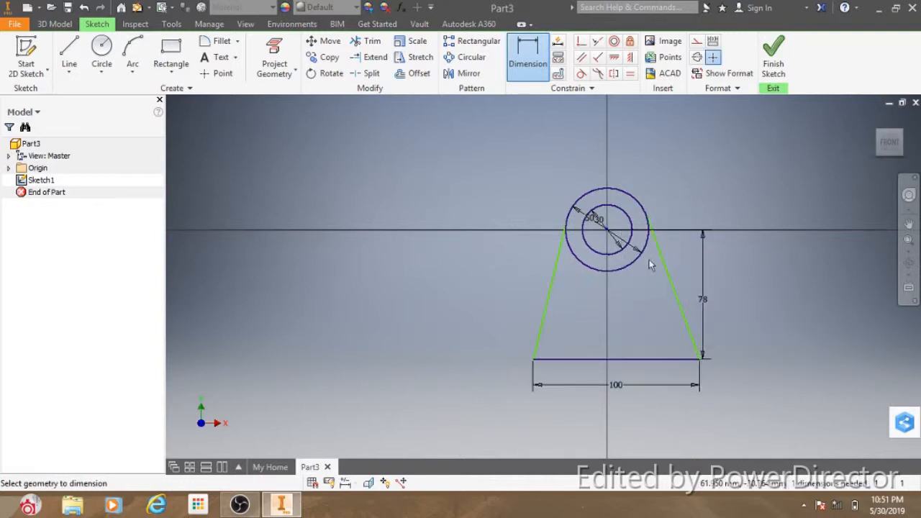
- Align the base line's midpoint vertically with the circles' centre and finish the sketch
{"action": "left_click", "coordinate": [630, 58]}
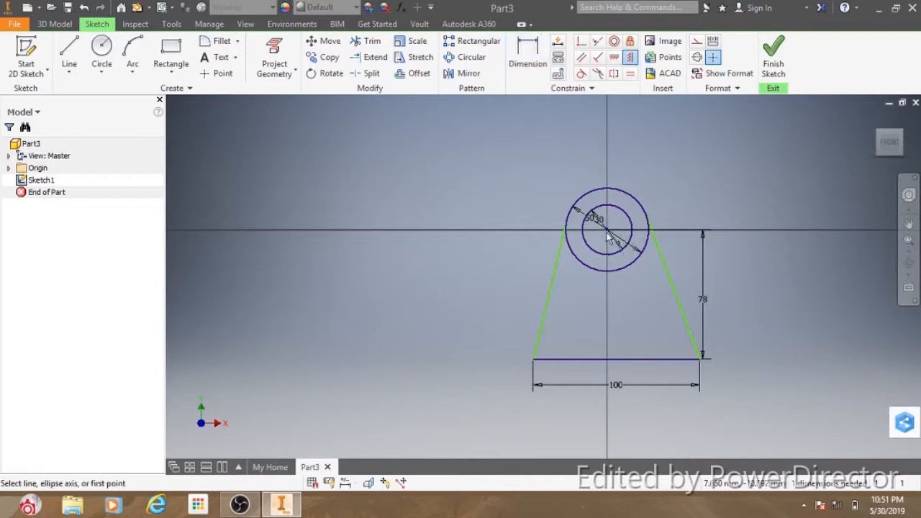
{"action": "left_click", "coordinate": [616, 360]}
{"action": "left_click", "coordinate": [608, 231]}
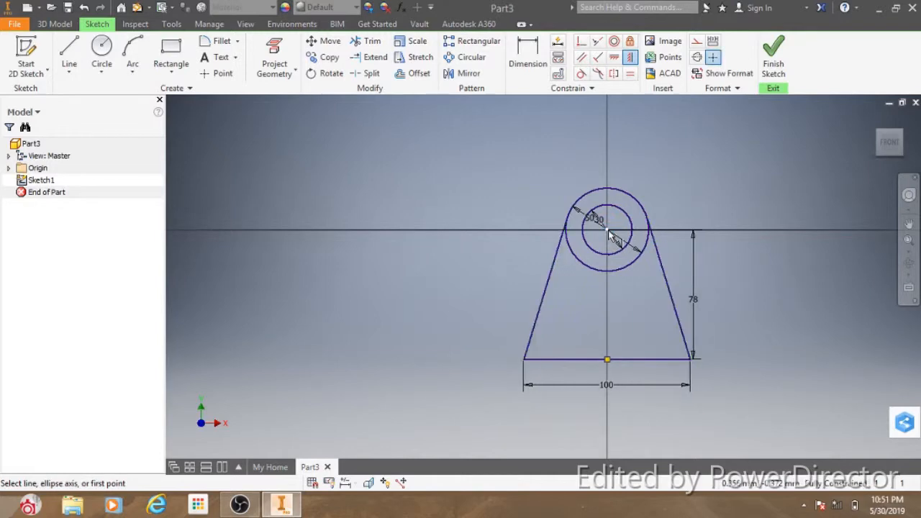
{"action": "left_click", "coordinate": [772, 65]}
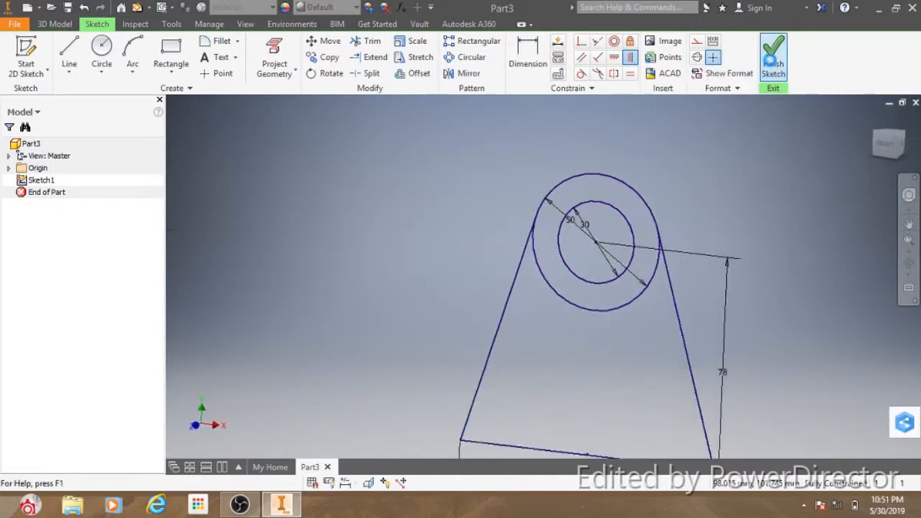
- Extrude the ring between the 30 and 50 mm circles asymmetrically, 40 mm toward the front and 8 mm toward the back
{"action": "scroll", "coordinate": [625, 260], "scroll_direction": "up", "scroll_amount": 5}
{"action": "scroll", "coordinate": [624, 260], "scroll_direction": "up", "scroll_amount": 2}
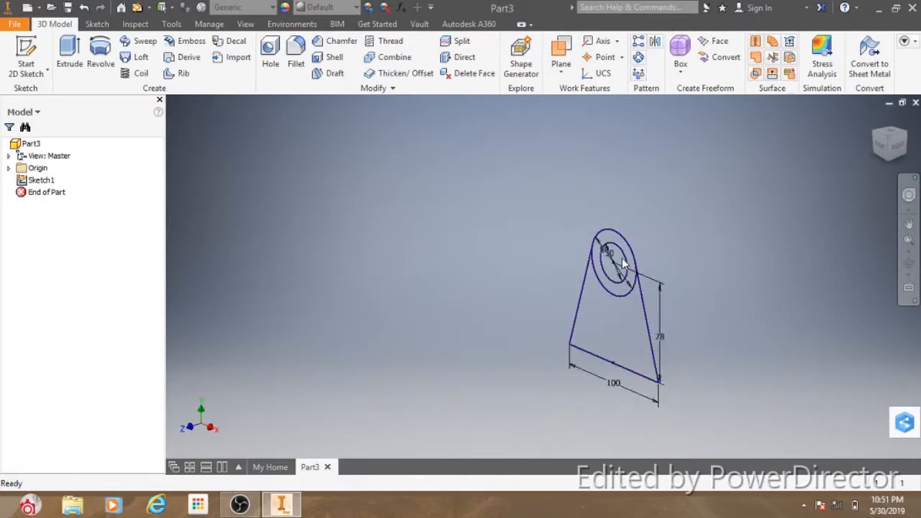
{"action": "left_click", "coordinate": [72, 52]}
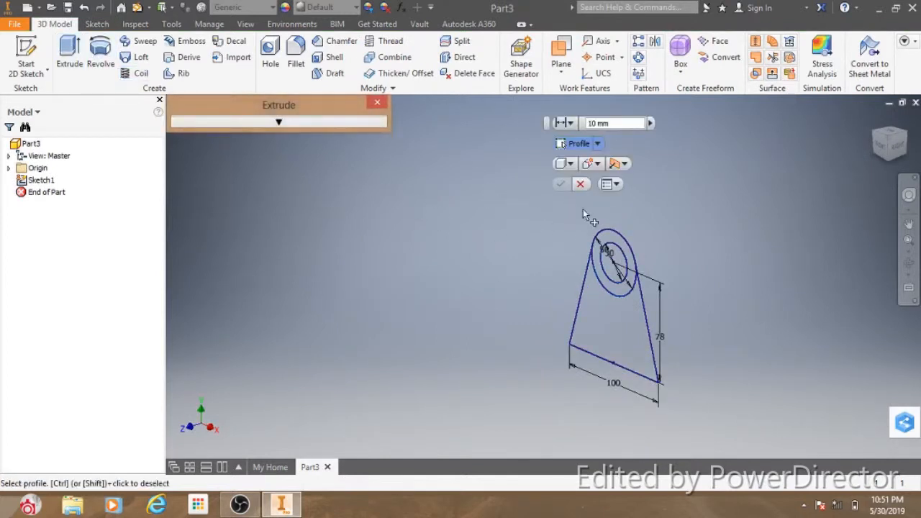
{"action": "left_click", "coordinate": [617, 234]}
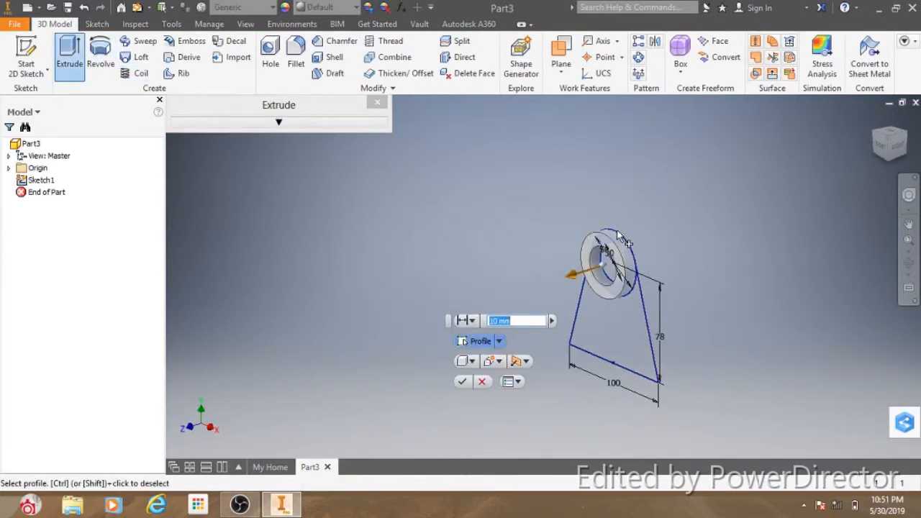
{"action": "left_click", "coordinate": [521, 361]}
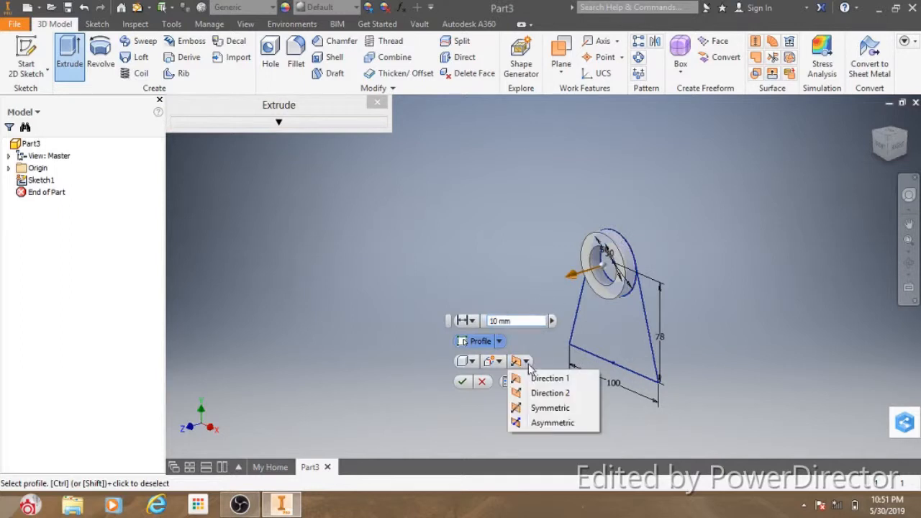
{"action": "left_click", "coordinate": [553, 423]}
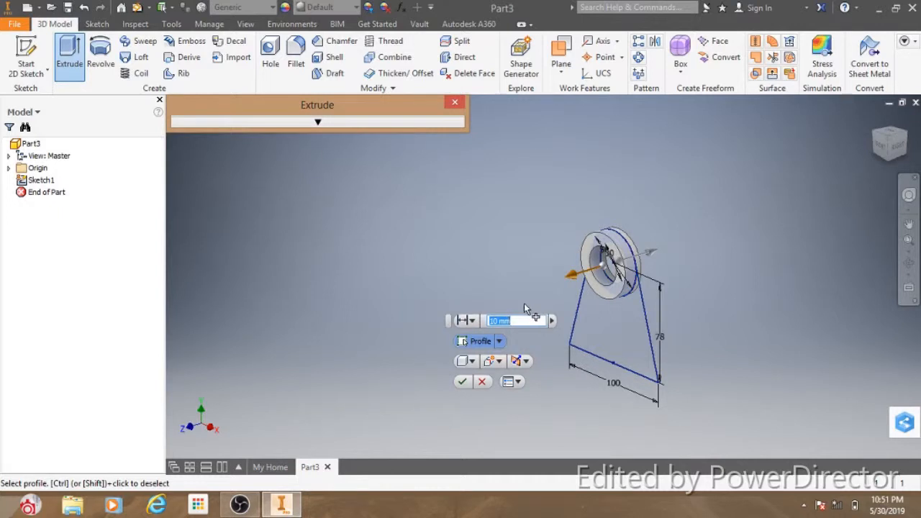
{"action": "left_click", "coordinate": [514, 321]}
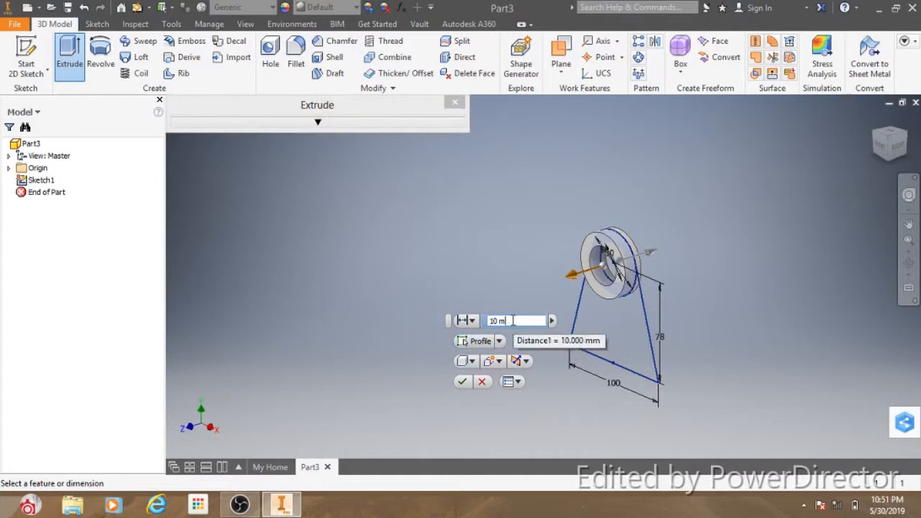
{"action": "key", "text": "BackSpace"}
{"action": "type", "text": "40"}
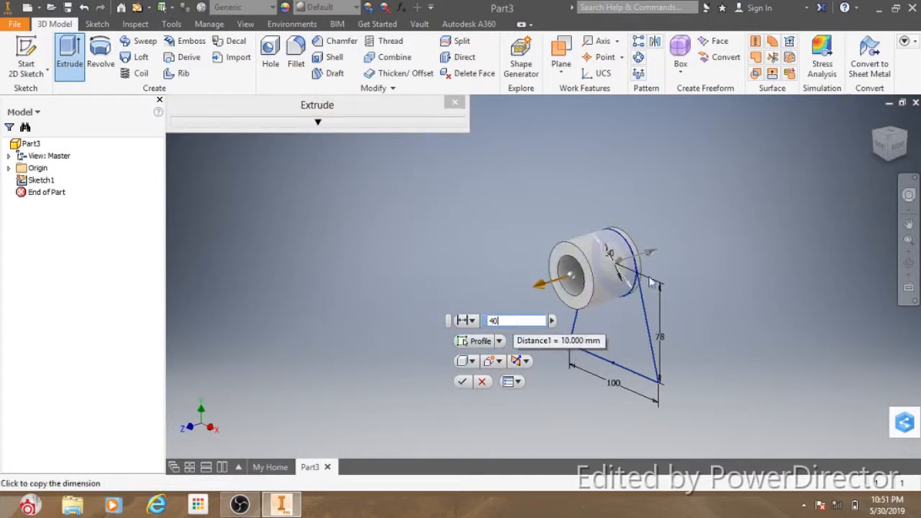
{"action": "left_click", "coordinate": [653, 256]}
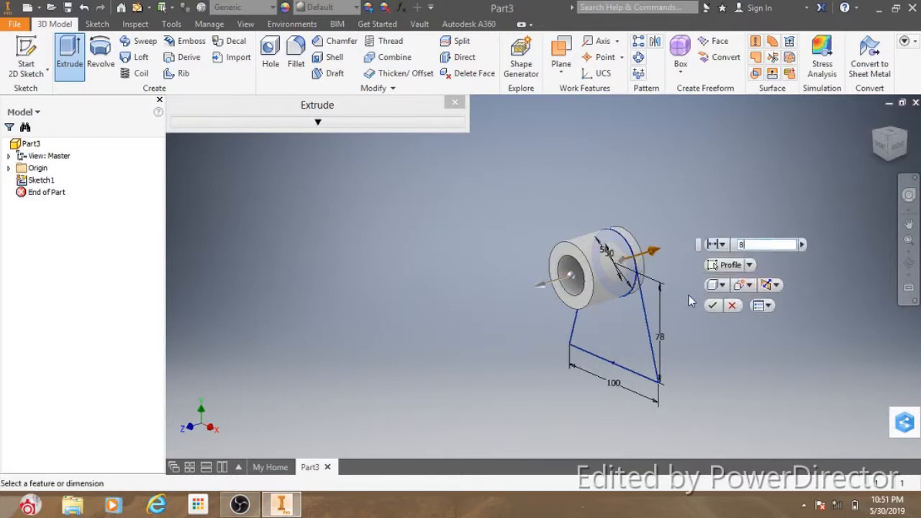
{"action": "left_click", "coordinate": [714, 305]}
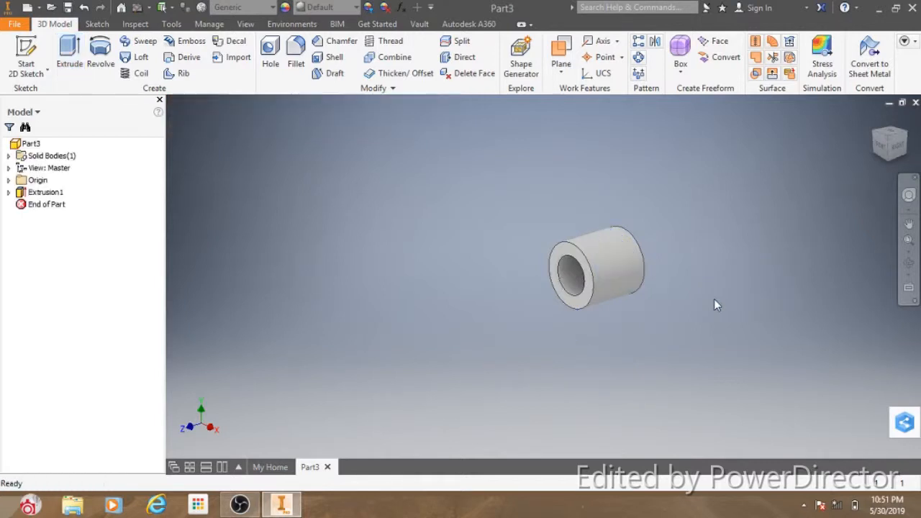
- Make Sketch1 under Extrusion1 visible again
{"action": "left_click", "coordinate": [9, 192]}
{"action": "right_click", "coordinate": [41, 206]}
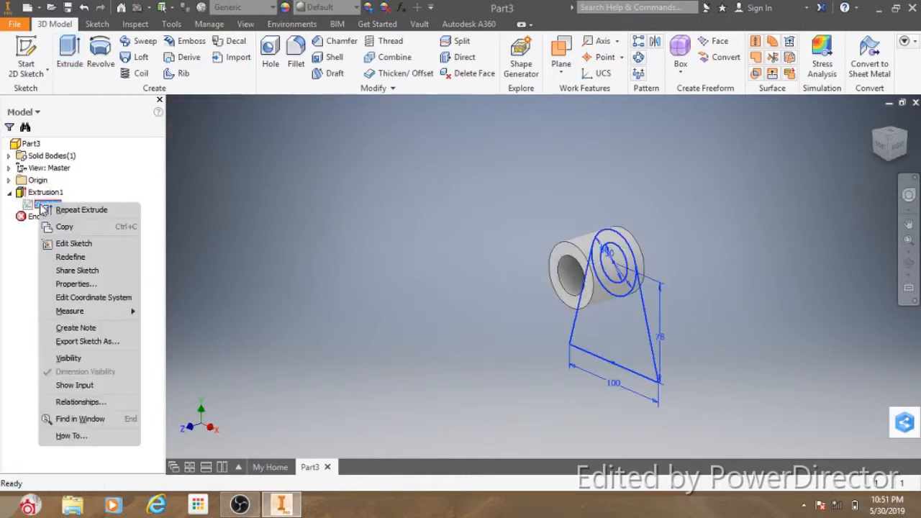
{"action": "left_click", "coordinate": [76, 358]}
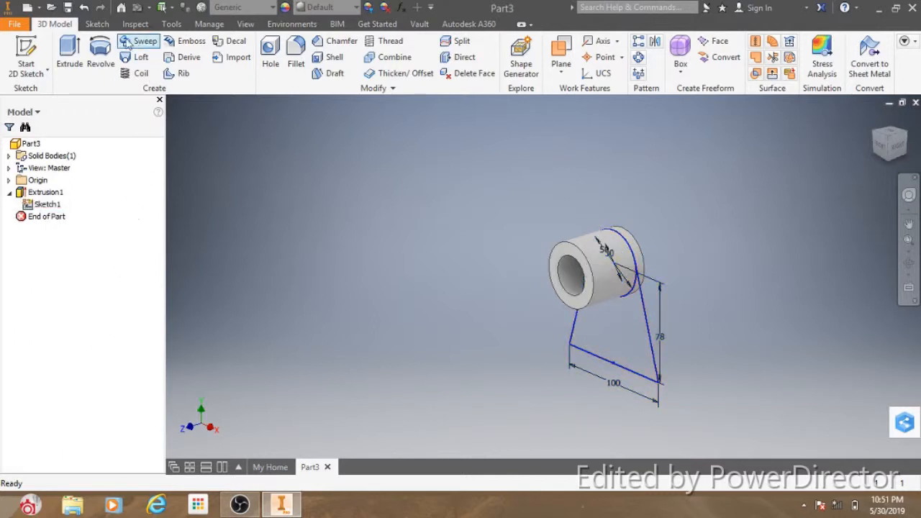
- Extrude the tapered profile below the cylinder 10 mm toward the front, joined to the body
{"action": "left_click", "coordinate": [70, 54]}
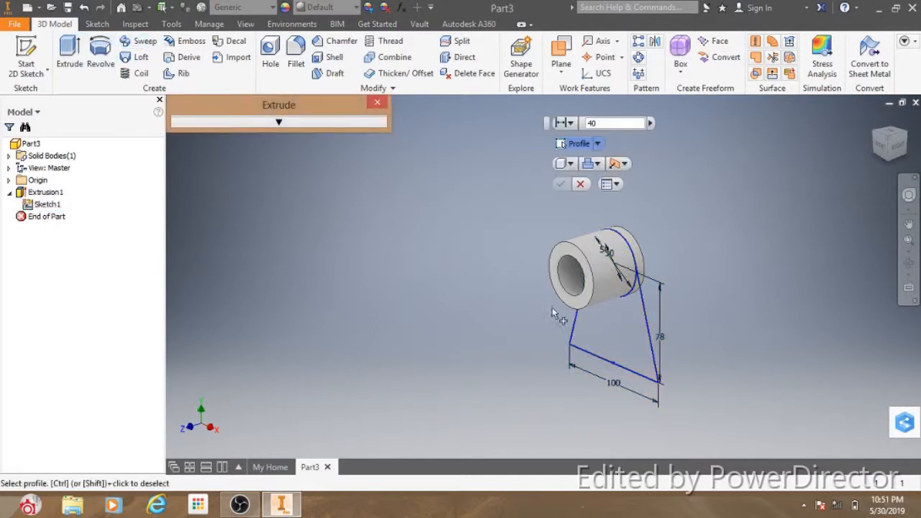
{"action": "left_click", "coordinate": [583, 325]}
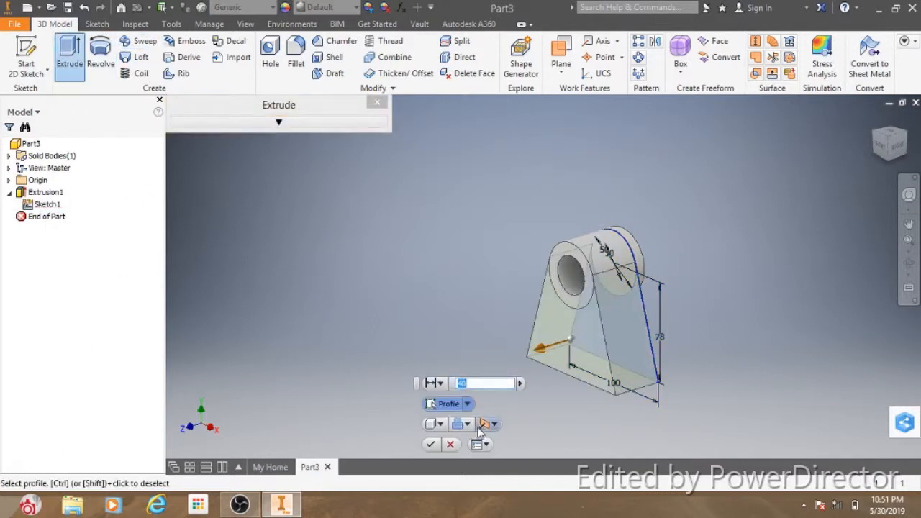
{"action": "left_click", "coordinate": [481, 380]}
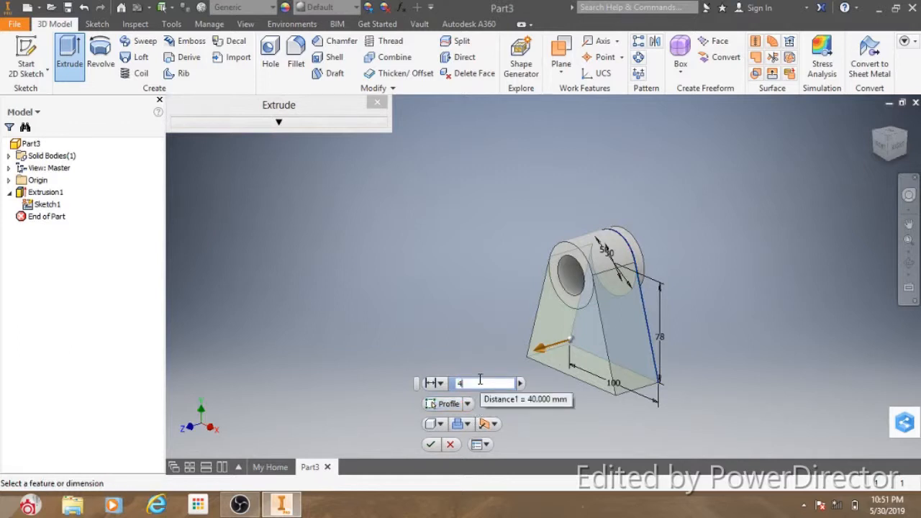
{"action": "key", "text": "BackSpace"}
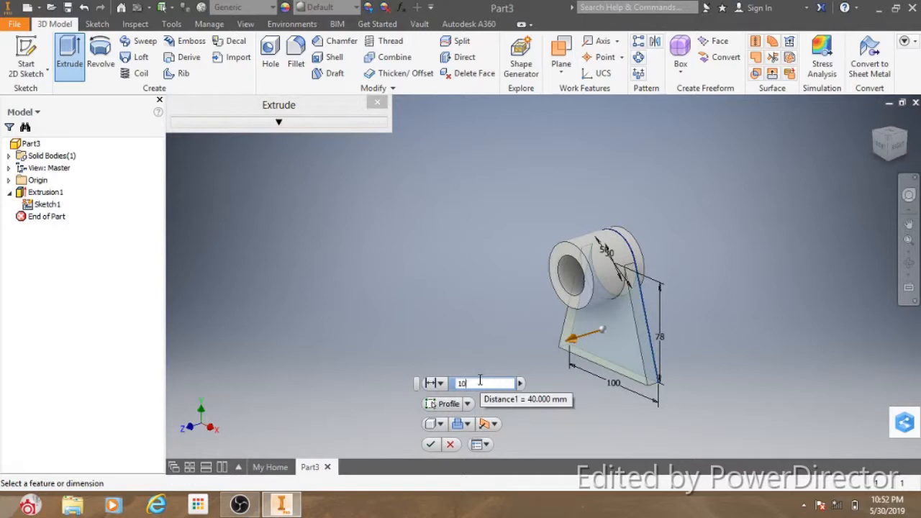
{"action": "left_click", "coordinate": [430, 446]}
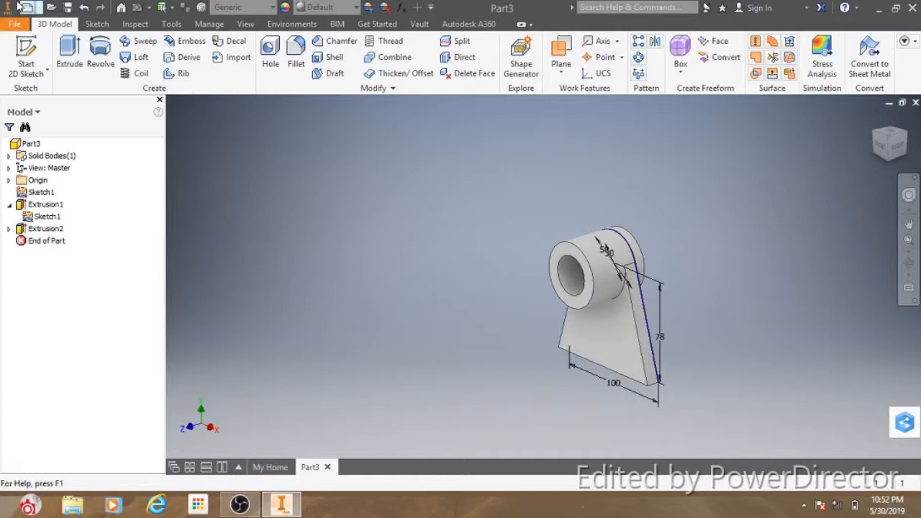
- Start a sketch on the front face of the tapered plate and project the plate's bottom edge into it
{"action": "left_click", "coordinate": [93, 24]}
{"action": "left_click", "coordinate": [75, 49]}
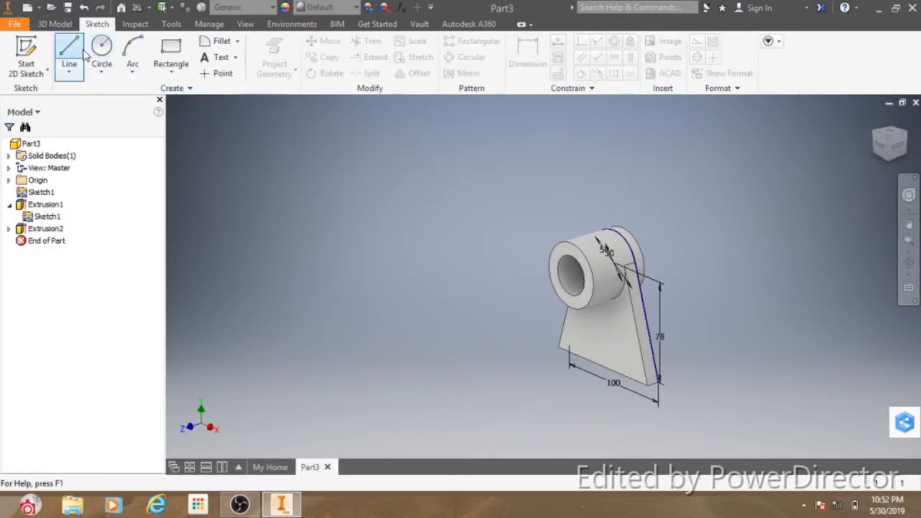
{"action": "left_click", "coordinate": [596, 353]}
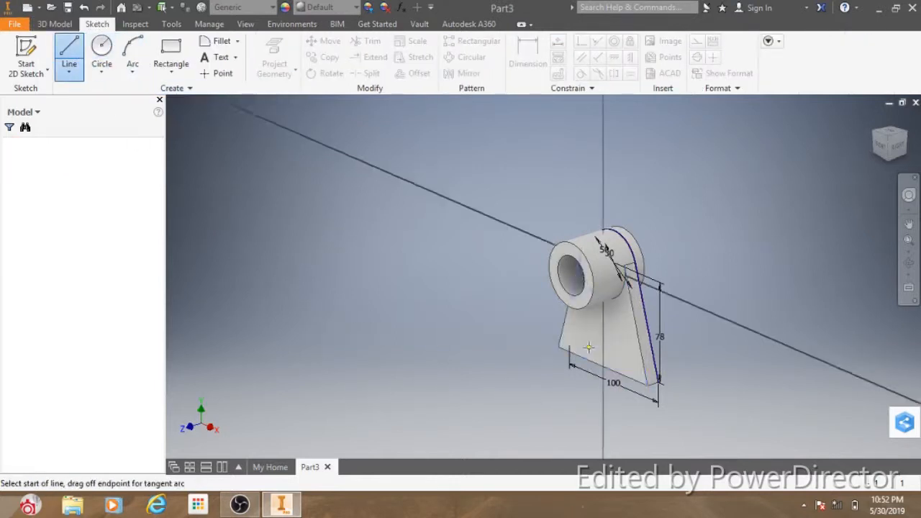
{"action": "left_click", "coordinate": [274, 61]}
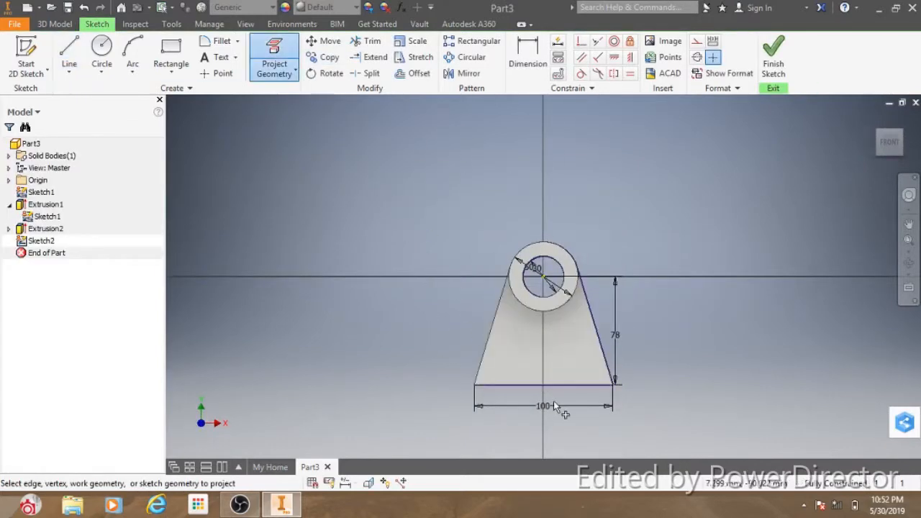
{"action": "left_click", "coordinate": [545, 384]}
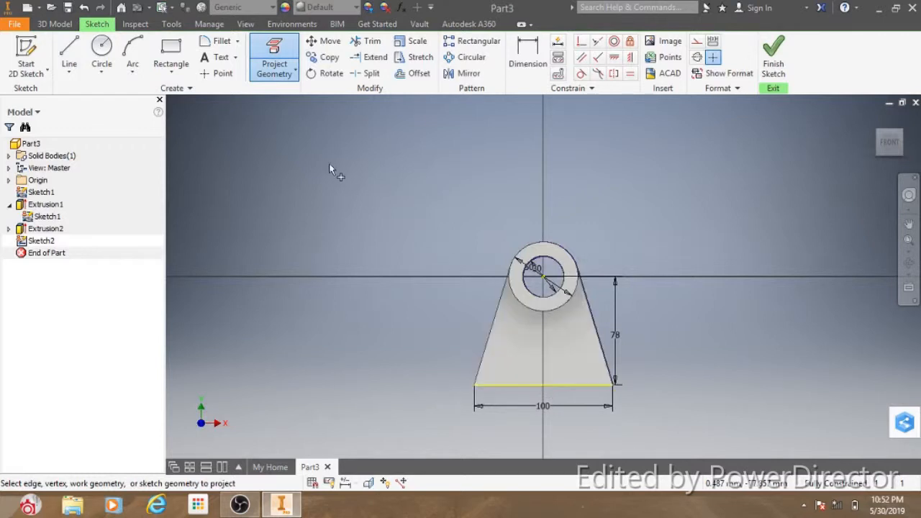
{"action": "left_click", "coordinate": [69, 56]}
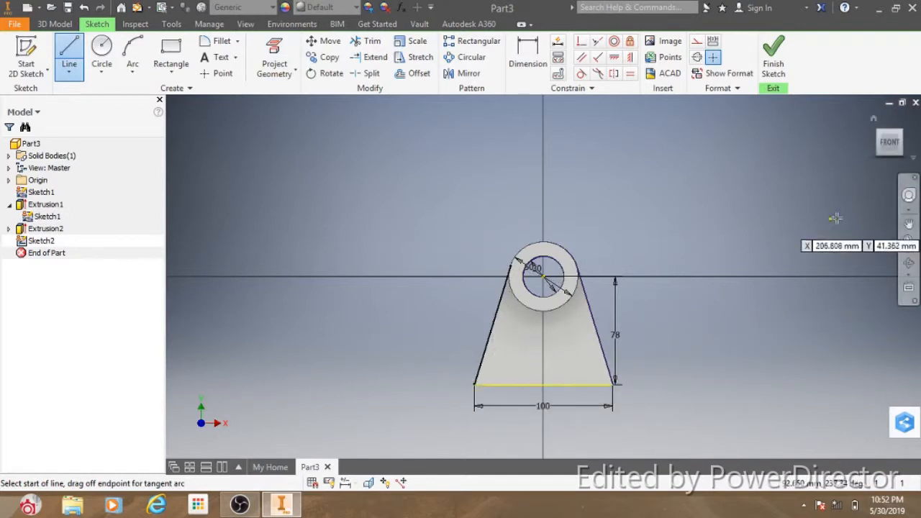
{"action": "left_click", "coordinate": [896, 157]}
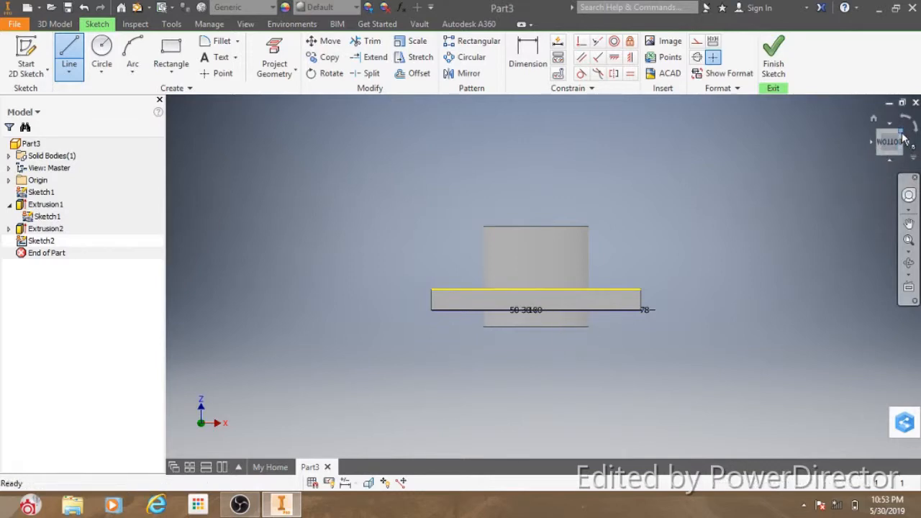
{"action": "left_click", "coordinate": [902, 134]}
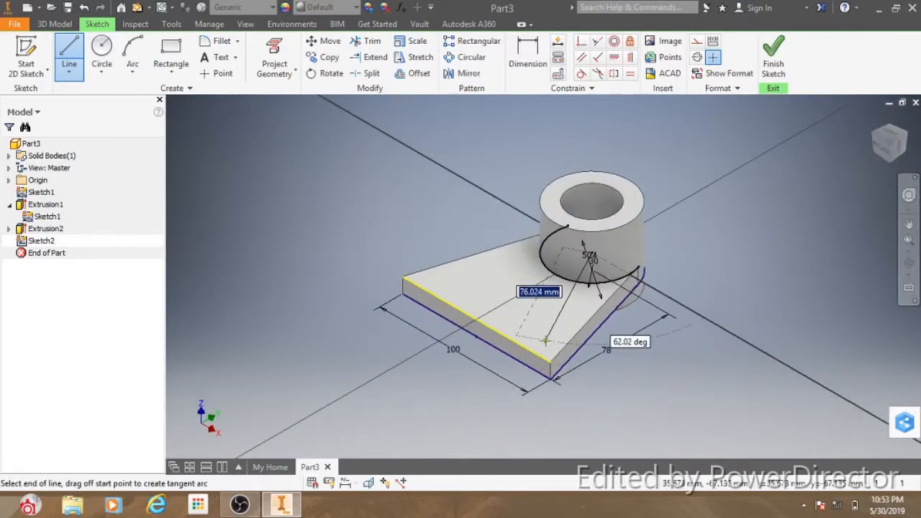
{"action": "right_click", "coordinate": [545, 341]}
{"action": "left_click", "coordinate": [493, 340]}
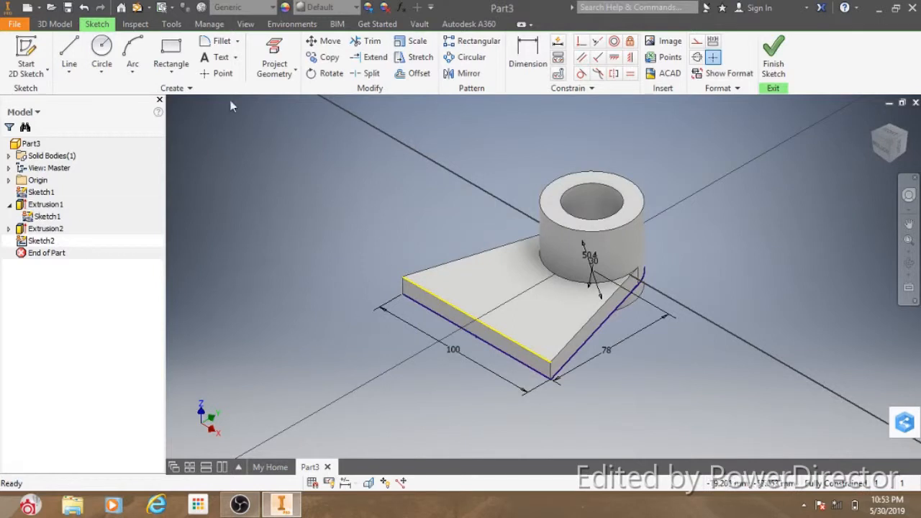
- Draw a 12 mm line straight down from the left end of the projected bottom edge
{"action": "left_click", "coordinate": [62, 56]}
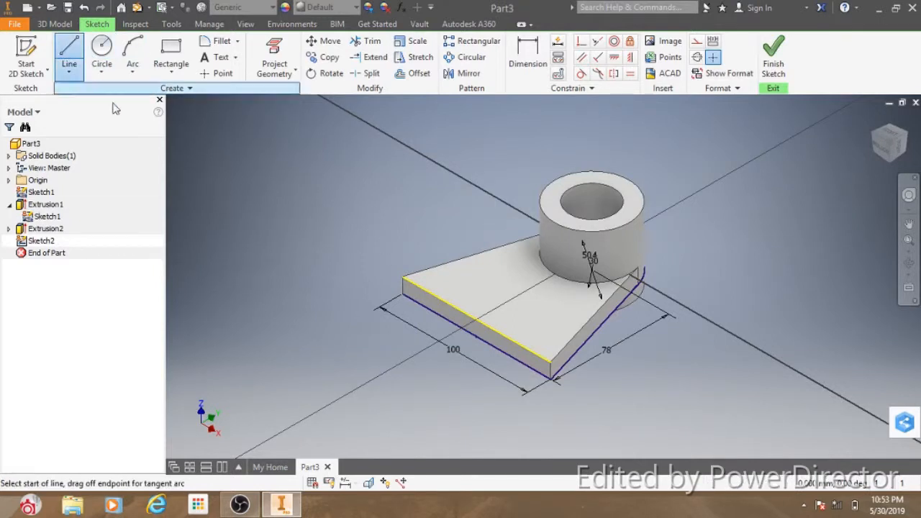
{"action": "left_click", "coordinate": [404, 277]}
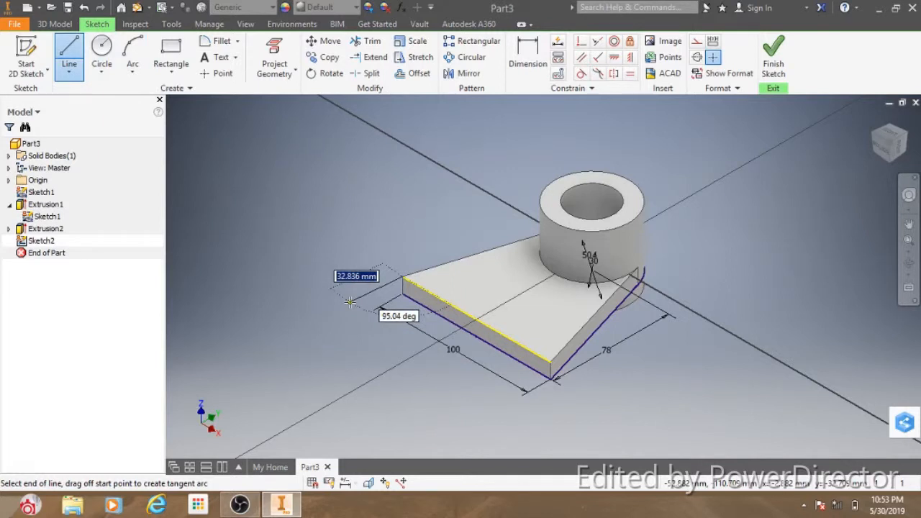
{"action": "type", "text": "12"}
{"action": "key", "text": "Return"}
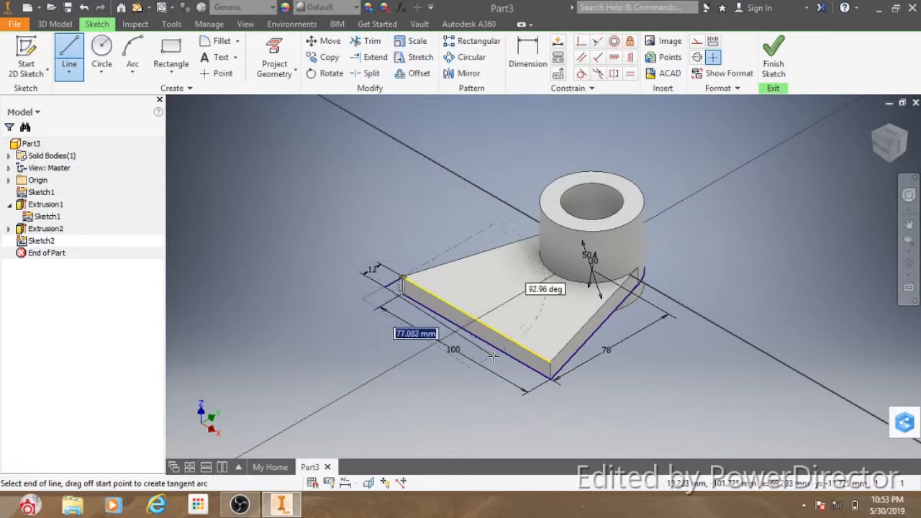
{"action": "right_click", "coordinate": [542, 356]}
{"action": "left_click", "coordinate": [498, 356]}
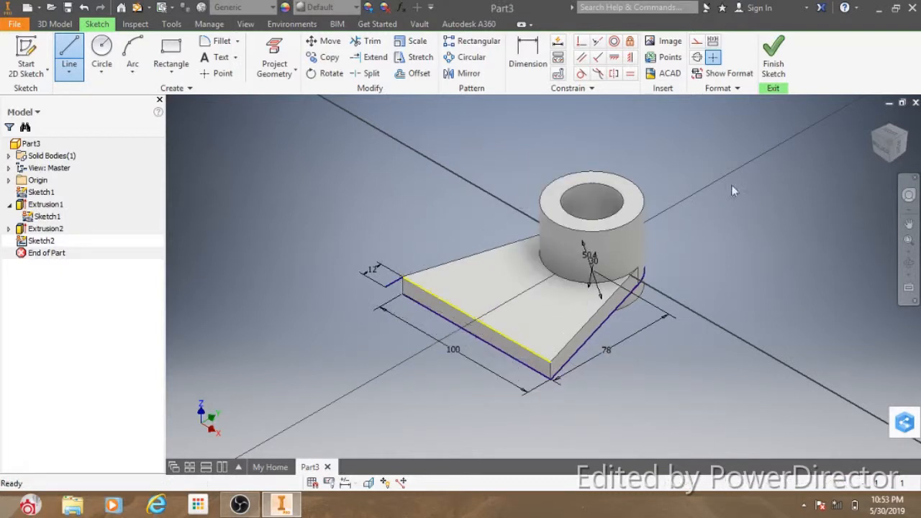
- Close the base rectangle with a 100 mm horizontal line and a vertical line up to the plate's right corner, and finish the sketch
{"action": "left_click", "coordinate": [883, 148]}
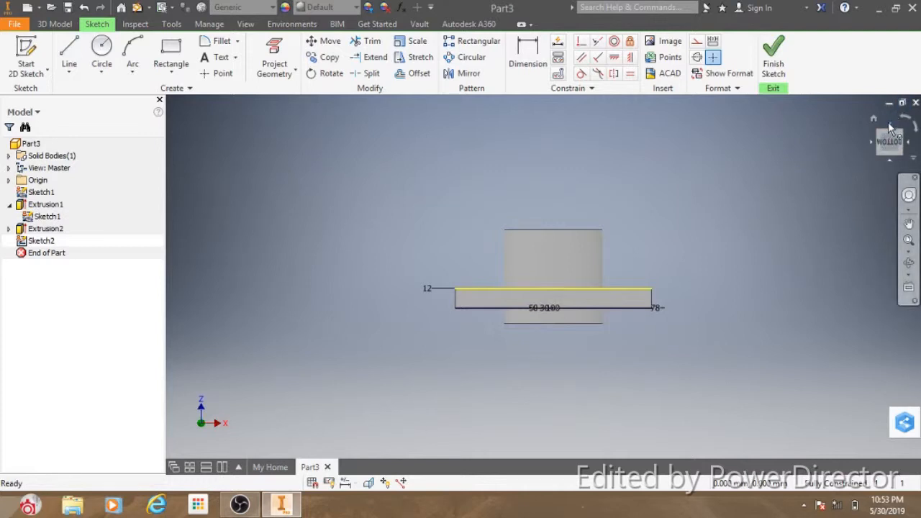
{"action": "left_click", "coordinate": [891, 128]}
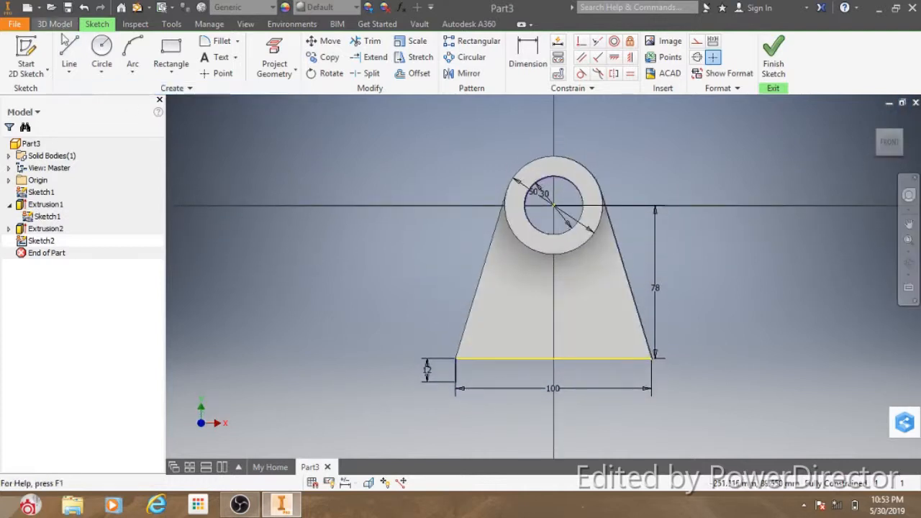
{"action": "left_click", "coordinate": [69, 58]}
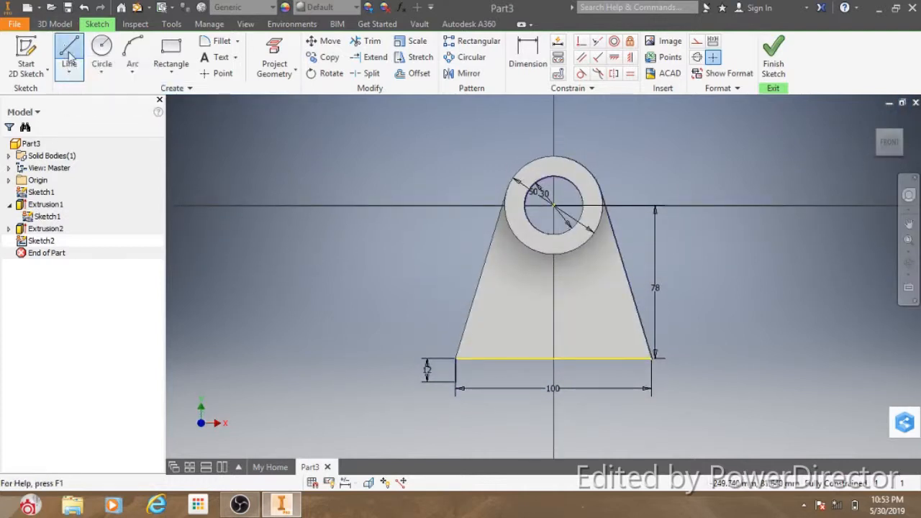
{"action": "left_click", "coordinate": [455, 381]}
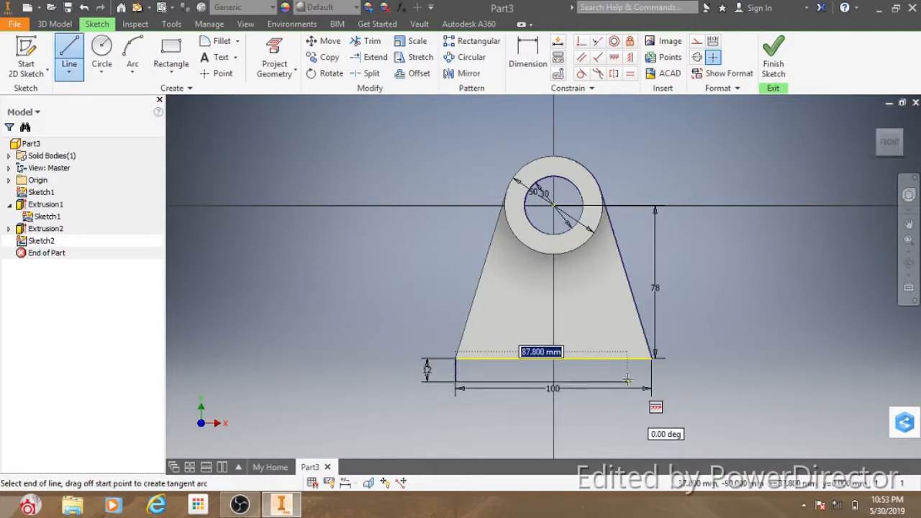
{"action": "type", "text": "1"}
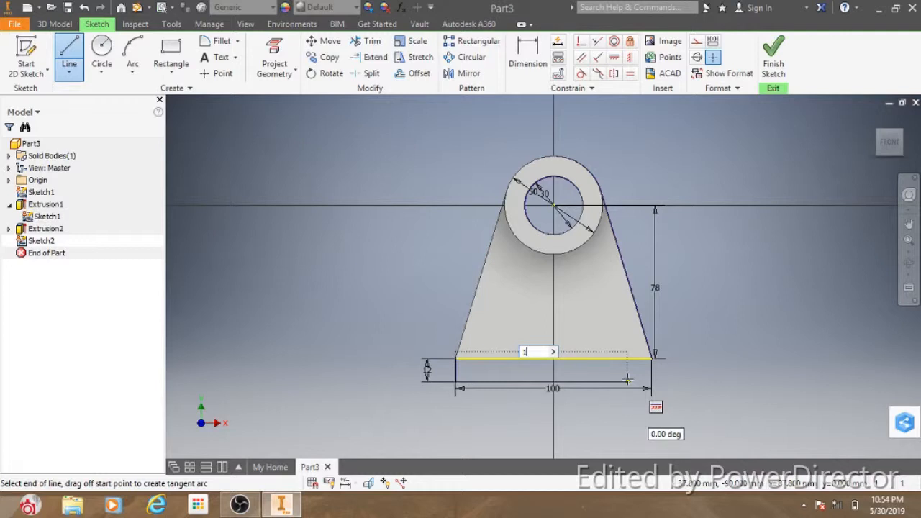
{"action": "type", "text": "00"}
{"action": "key", "text": "Return"}
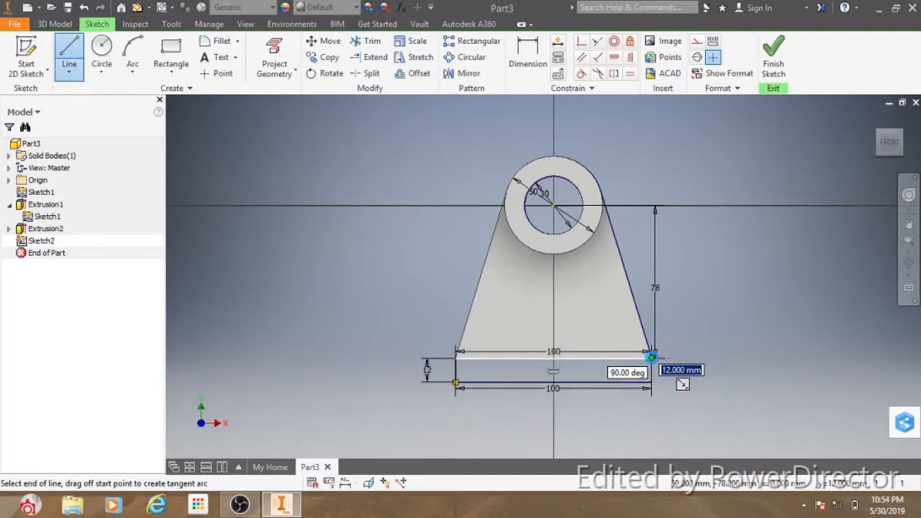
{"action": "key", "text": "Escape"}
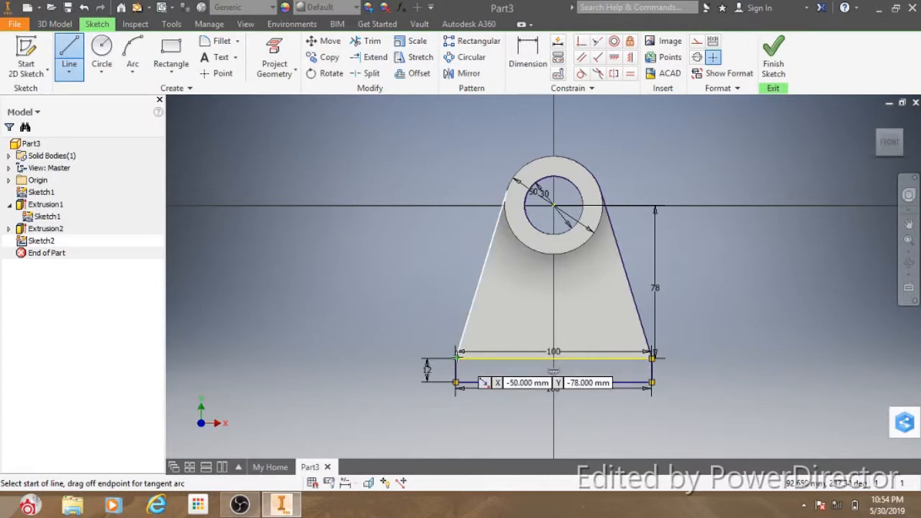
{"action": "left_click", "coordinate": [456, 357]}
{"action": "right_click", "coordinate": [457, 357]}
{"action": "left_click", "coordinate": [506, 364]}
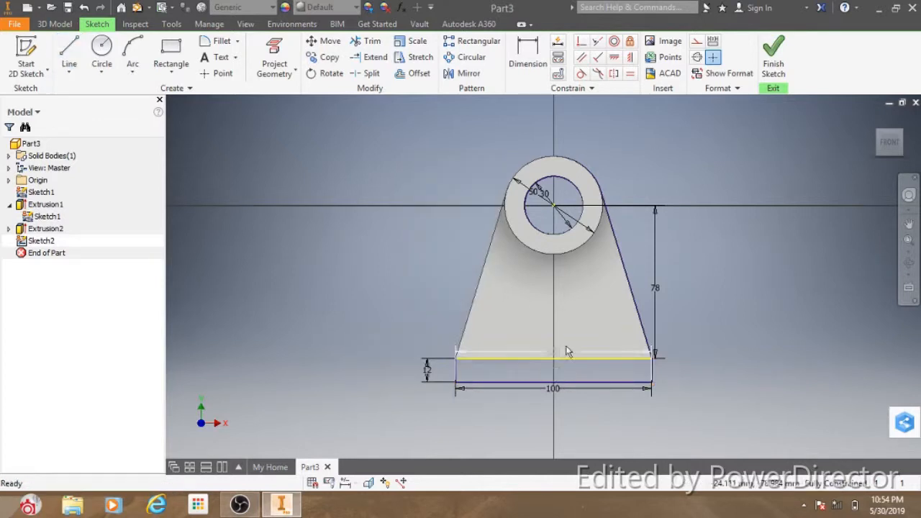
{"action": "left_click", "coordinate": [770, 61]}
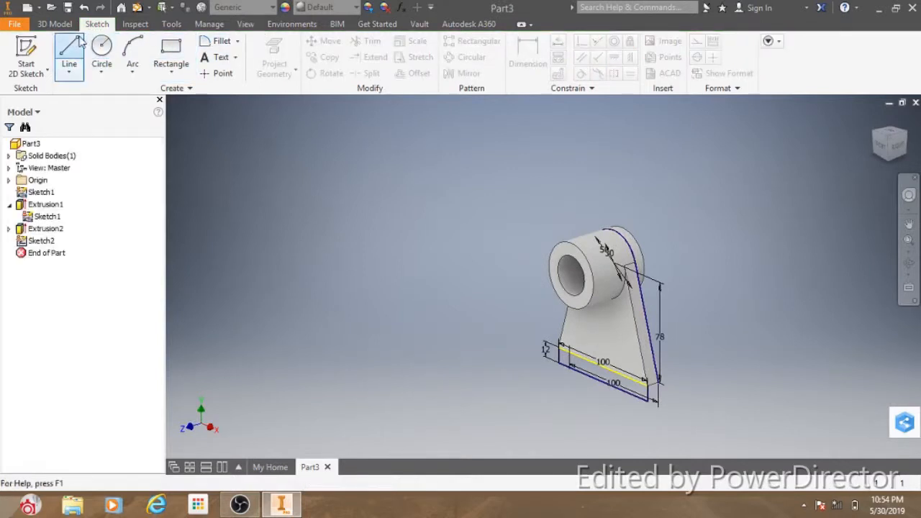
- Extrude the rectangle below the plate asymmetrically, 50 mm toward the front and 10 mm toward the back
{"action": "left_click", "coordinate": [54, 23]}
{"action": "left_click", "coordinate": [72, 56]}
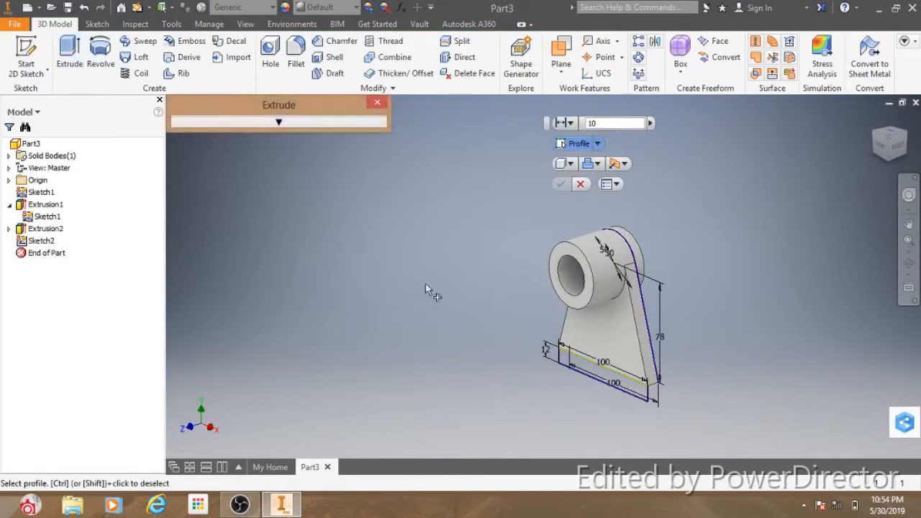
{"action": "left_click", "coordinate": [568, 367]}
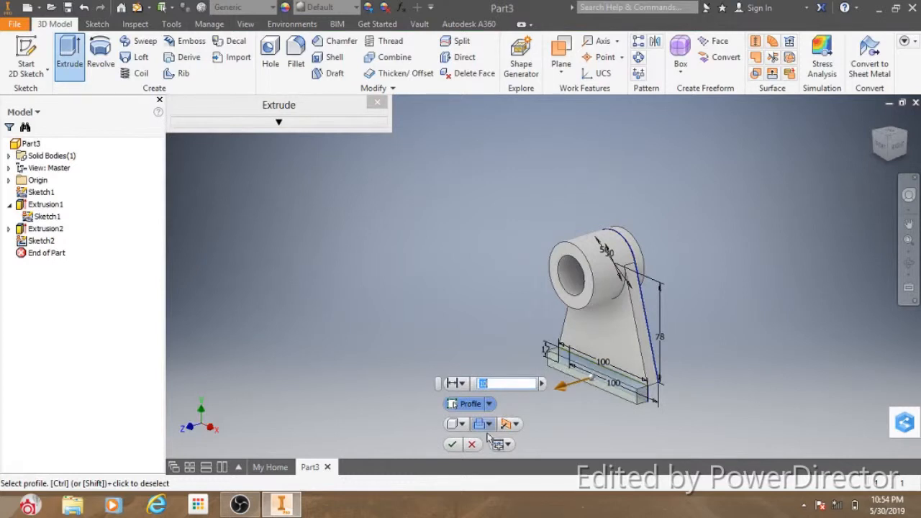
{"action": "left_click", "coordinate": [511, 424]}
{"action": "left_click", "coordinate": [543, 487]}
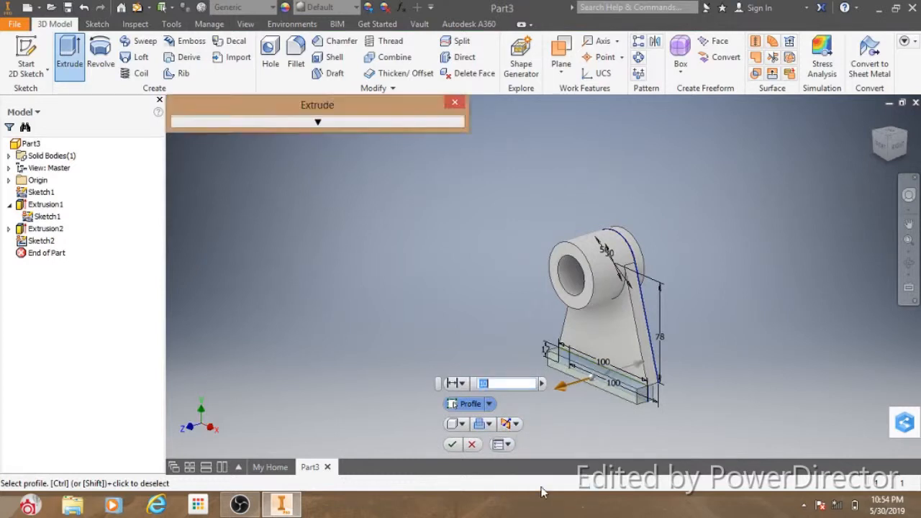
{"action": "left_click", "coordinate": [490, 383]}
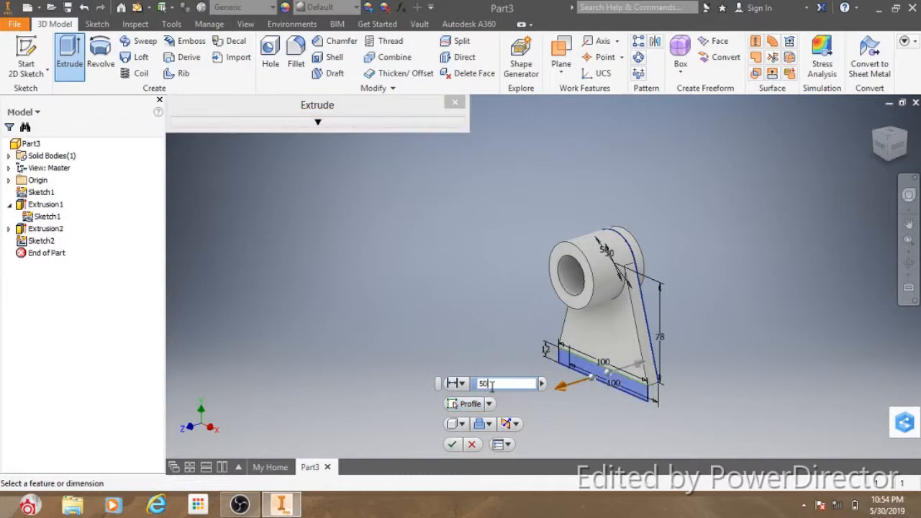
{"action": "left_click", "coordinate": [638, 369]}
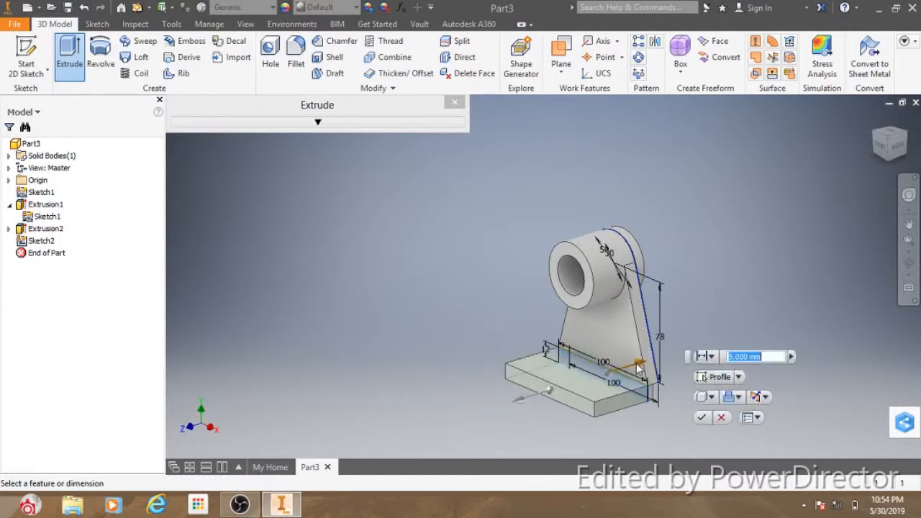
{"action": "type", "text": "10"}
{"action": "left_click", "coordinate": [702, 418]}
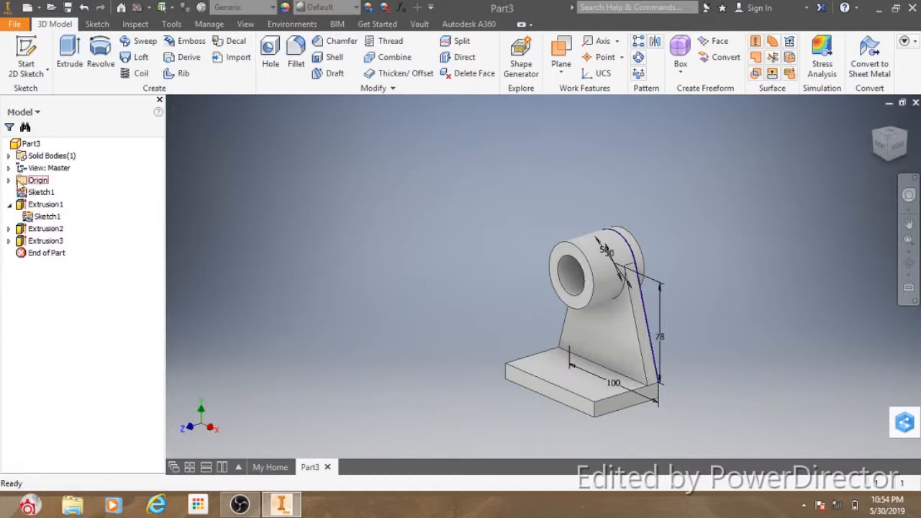
- In a new YZ Plane sketch with sliced graphics, project the cylinder's lower edge and the base's top edge
{"action": "left_click", "coordinate": [9, 180]}
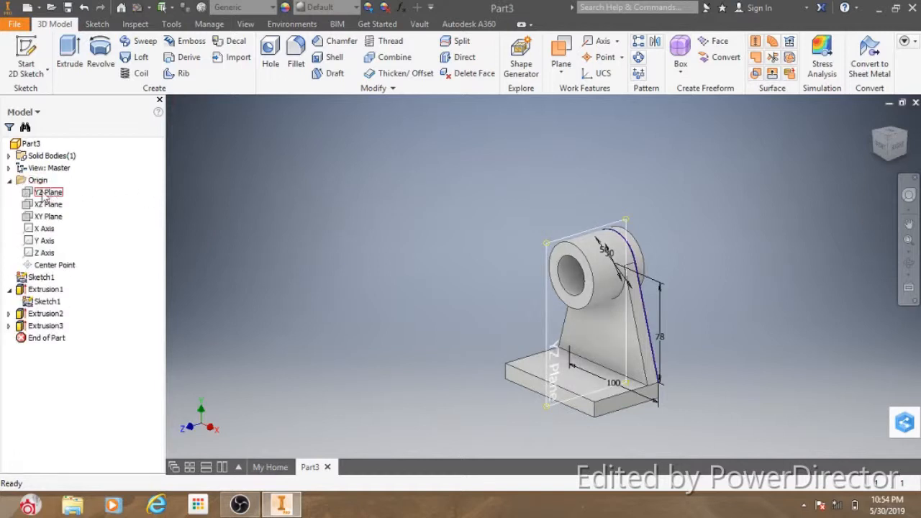
{"action": "right_click", "coordinate": [43, 195]}
{"action": "left_click", "coordinate": [72, 229]}
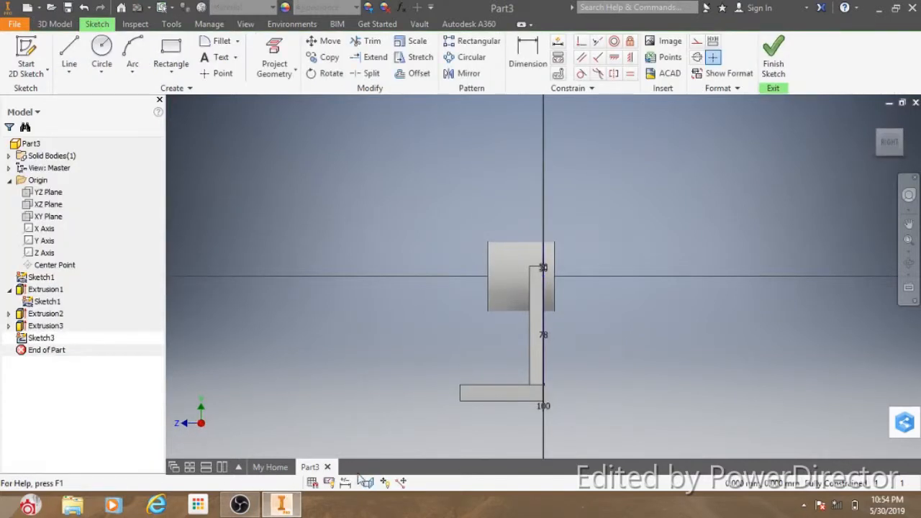
{"action": "left_click", "coordinate": [368, 482]}
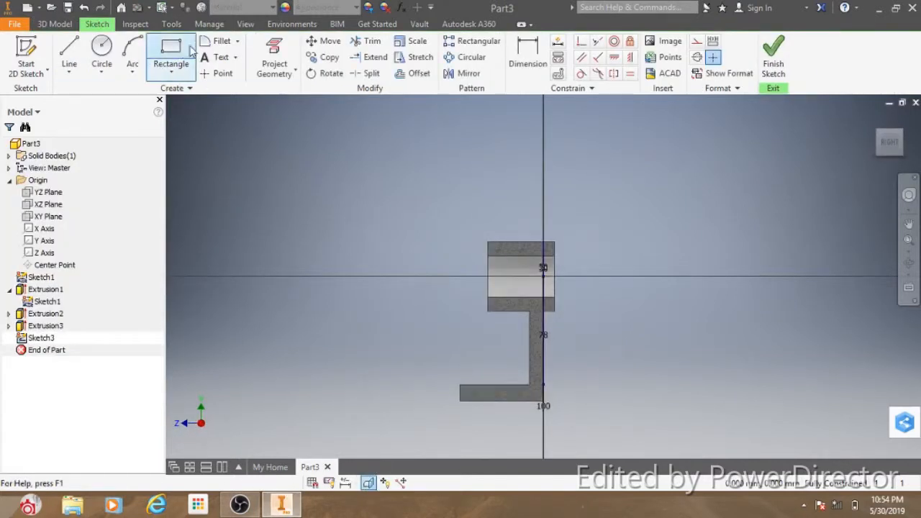
{"action": "left_click", "coordinate": [274, 58]}
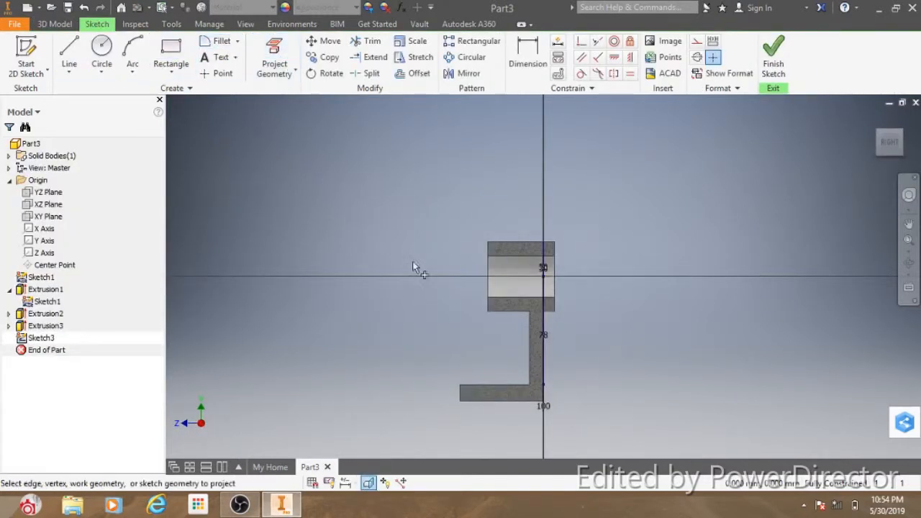
{"action": "left_click", "coordinate": [513, 311]}
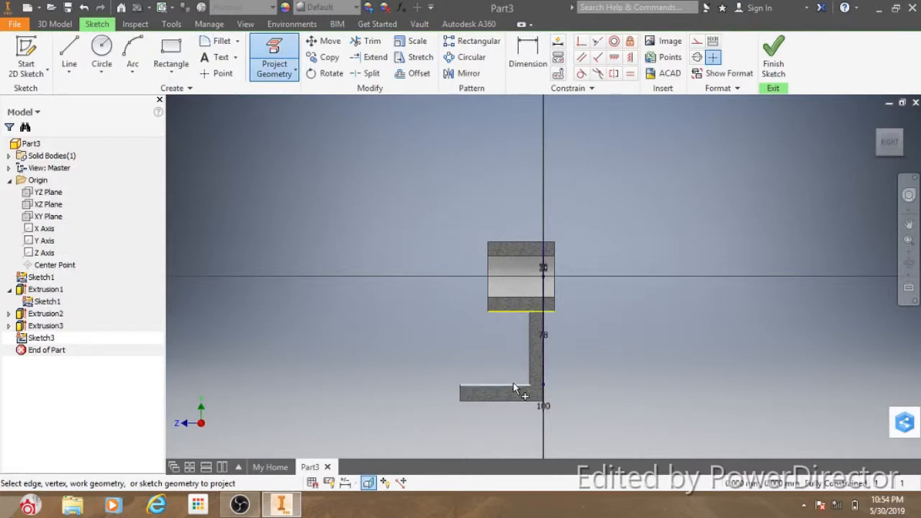
- Draw a slanted line from the front end of the cylinder's projected lower edge to the front end of the base's top edge
{"action": "left_click", "coordinate": [69, 56]}
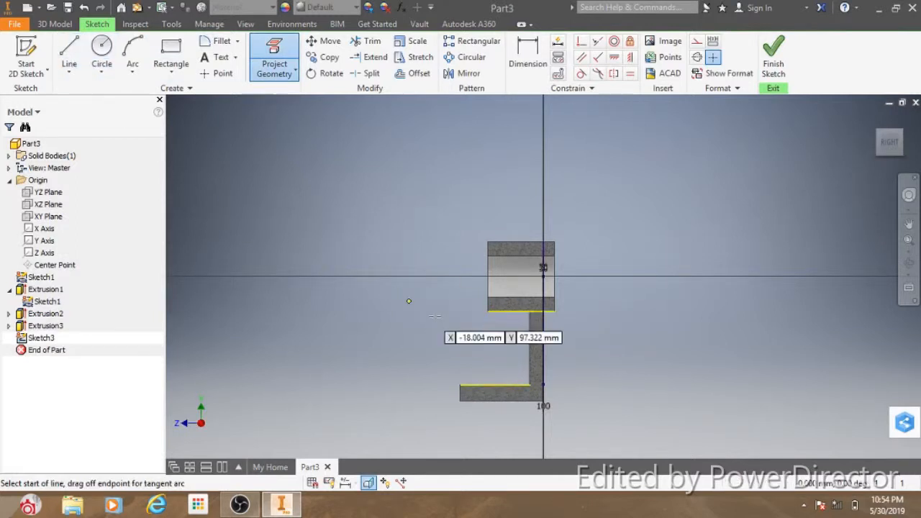
{"action": "left_click", "coordinate": [490, 312]}
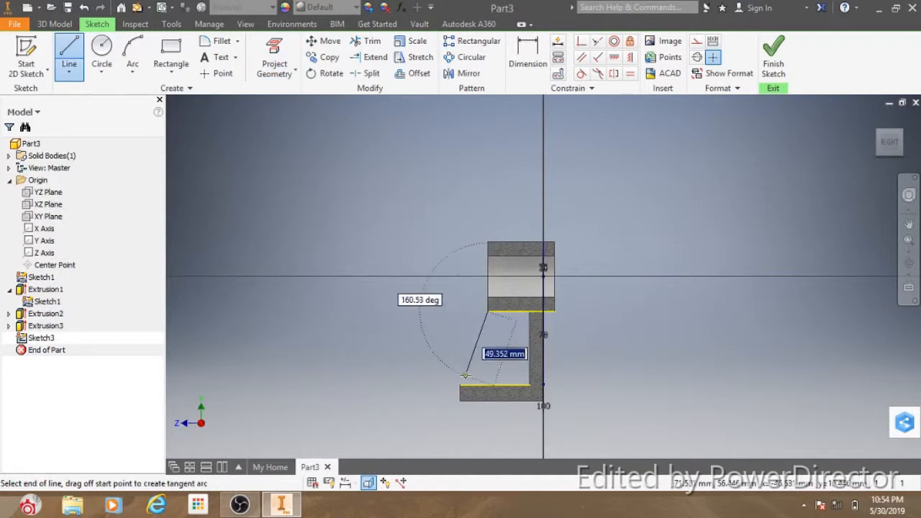
{"action": "scroll", "coordinate": [461, 390], "scroll_direction": "down", "scroll_amount": 2}
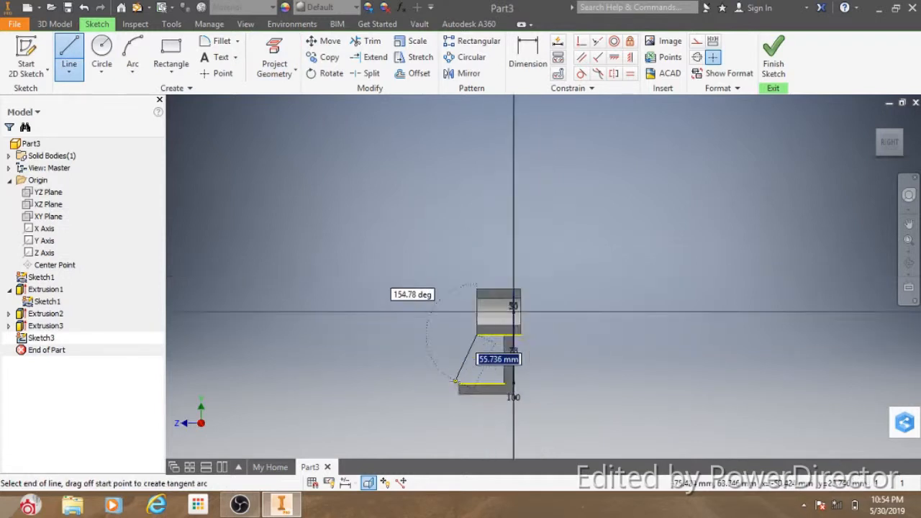
{"action": "scroll", "coordinate": [464, 392], "scroll_direction": "up", "scroll_amount": 5}
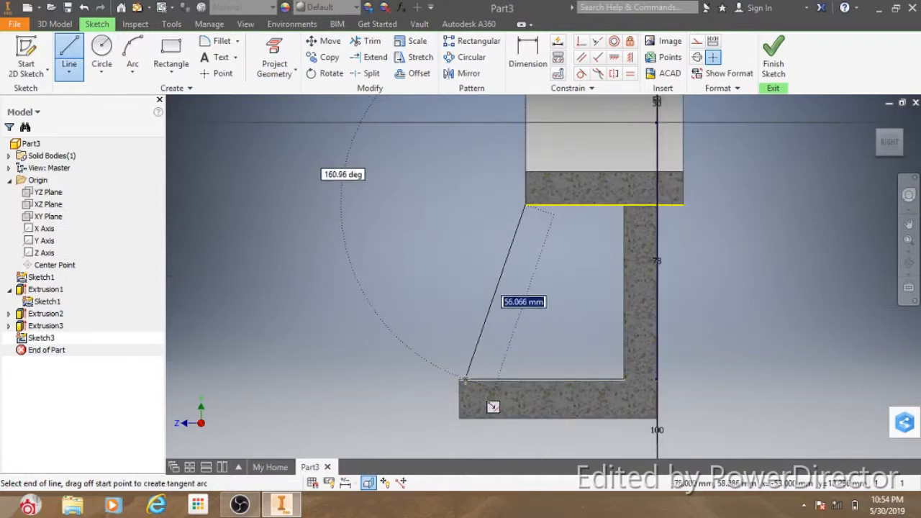
{"action": "double_click", "coordinate": [460, 379]}
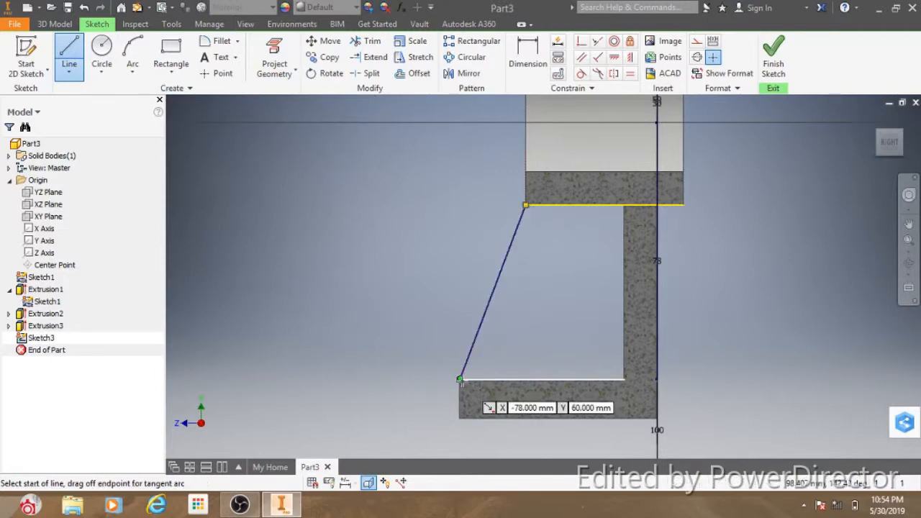
- Draw a vertical line along the plate's front face from the base edge up to the cylinder's lower edge, and finish the sketch
{"action": "left_click", "coordinate": [625, 379]}
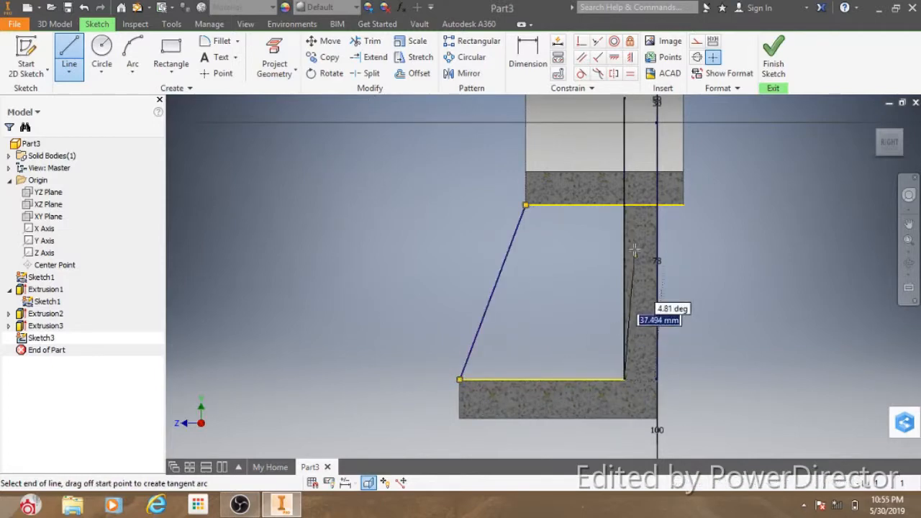
{"action": "double_click", "coordinate": [625, 206]}
{"action": "left_click", "coordinate": [533, 206]}
{"action": "right_click", "coordinate": [541, 217]}
{"action": "left_click", "coordinate": [570, 213]}
{"action": "left_click", "coordinate": [774, 59]}
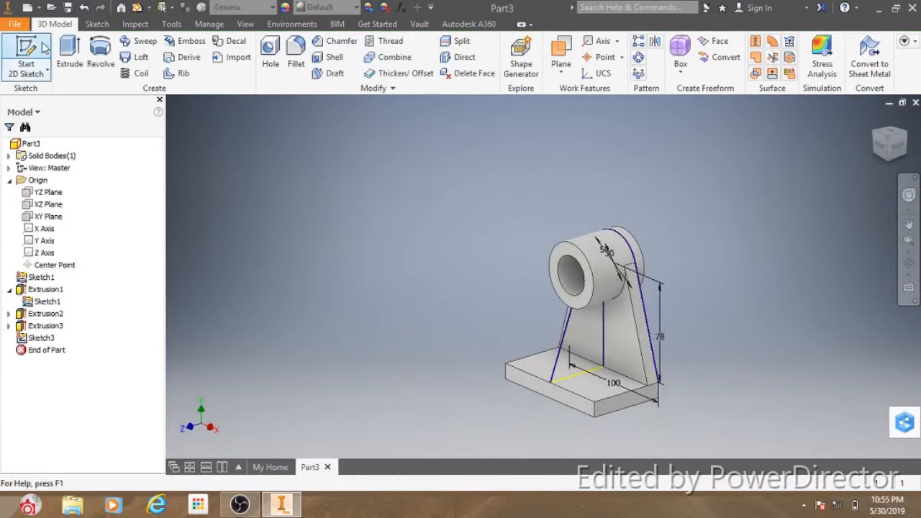
- Extrude the closed rib profile between cylinder, plate and base symmetrically by 10 mm
{"action": "left_click", "coordinate": [79, 70]}
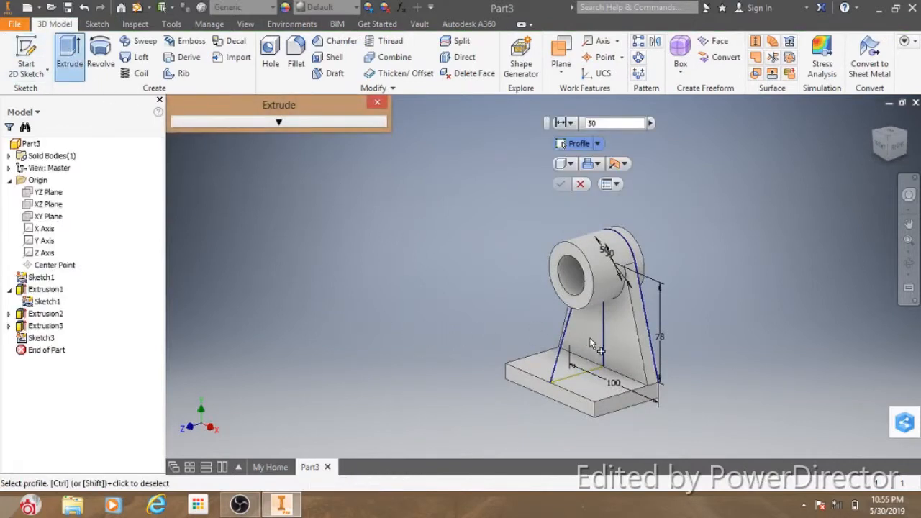
{"action": "left_click", "coordinate": [573, 328]}
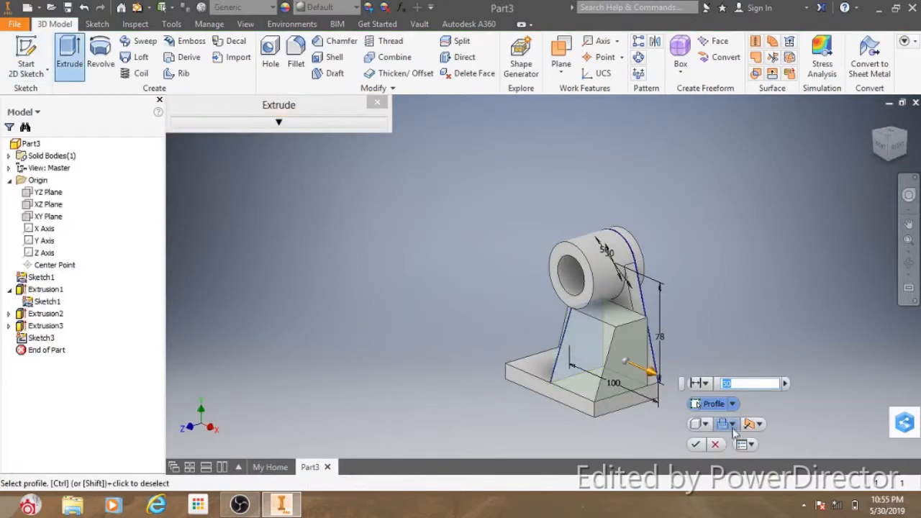
{"action": "left_click", "coordinate": [758, 425]}
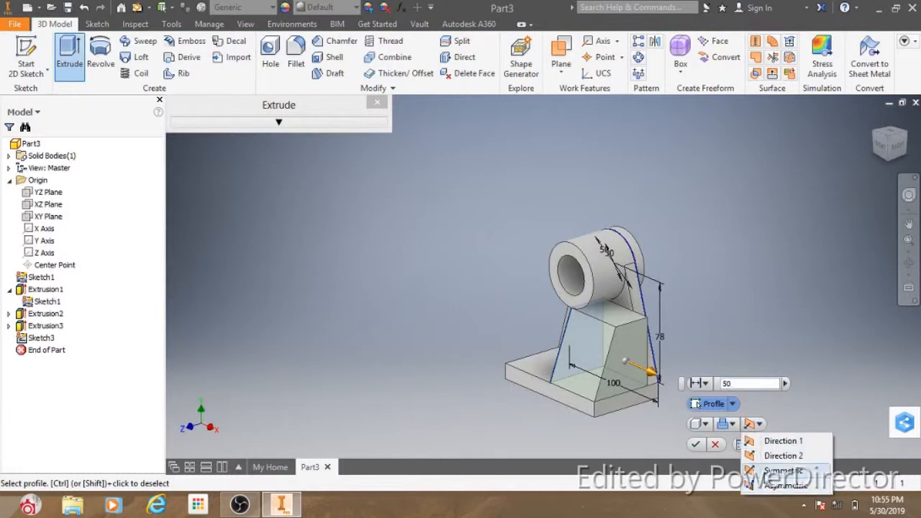
{"action": "left_click", "coordinate": [766, 471]}
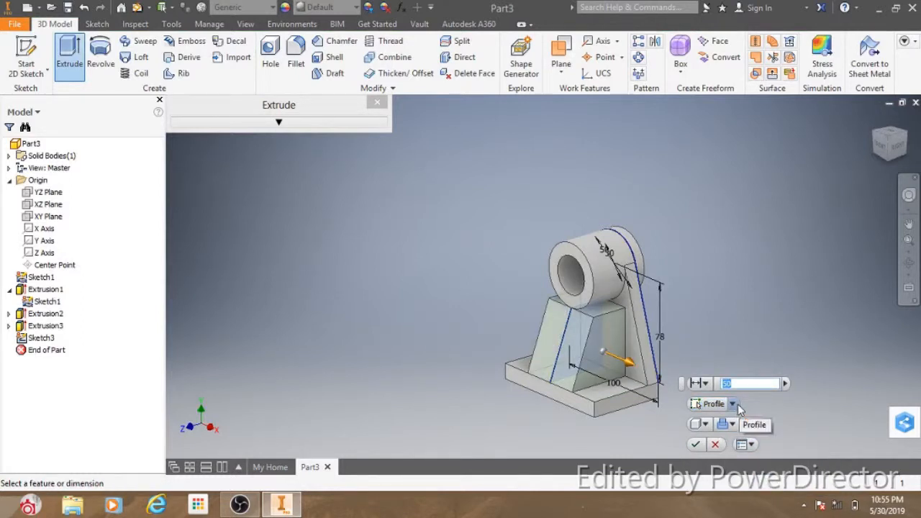
{"action": "type", "text": "0"}
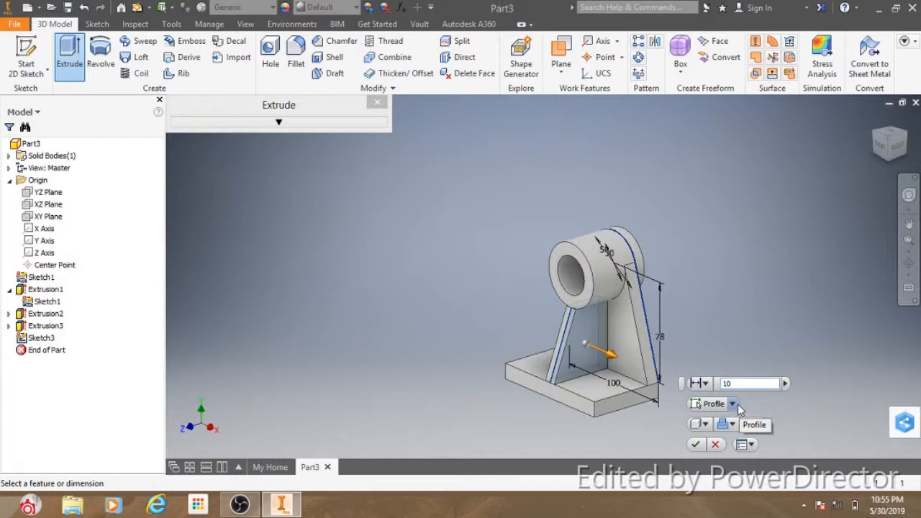
{"action": "left_click", "coordinate": [696, 446]}
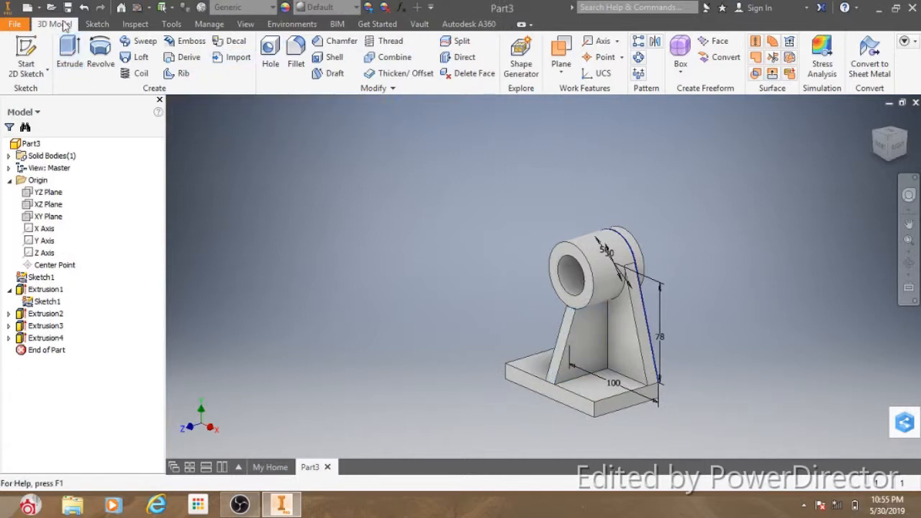
- Set up a linear counterbore hole with 28 mm counterbore diameter, 2 mm depth and 15 mm hole diameter on the base's top face right of the rib
{"action": "left_click", "coordinate": [96, 24]}
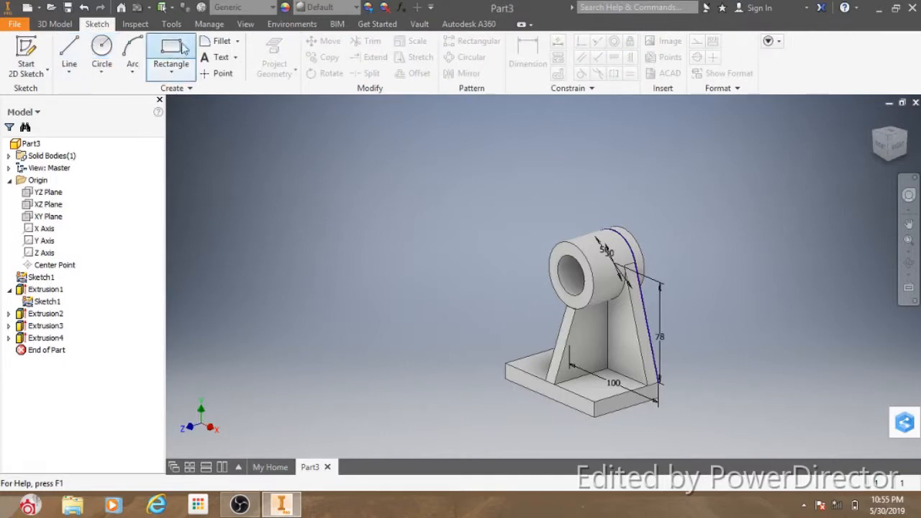
{"action": "left_click", "coordinate": [66, 24]}
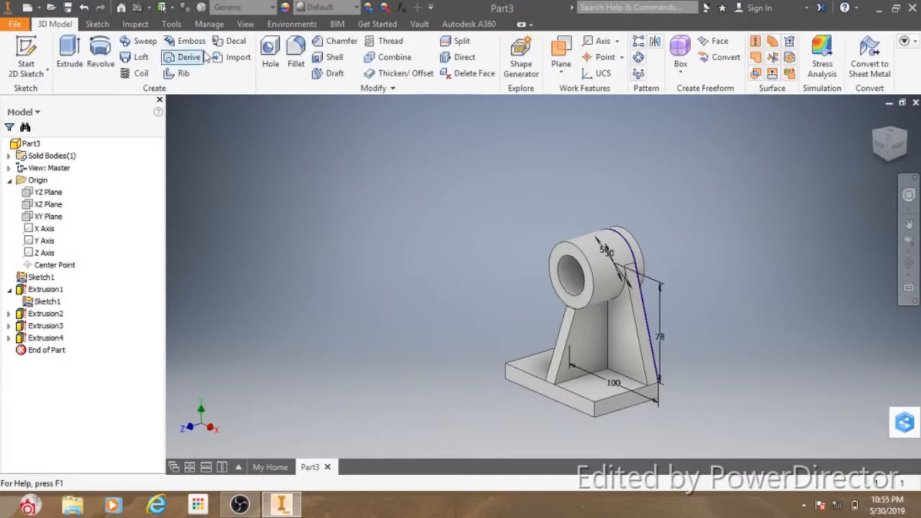
{"action": "left_click", "coordinate": [270, 58]}
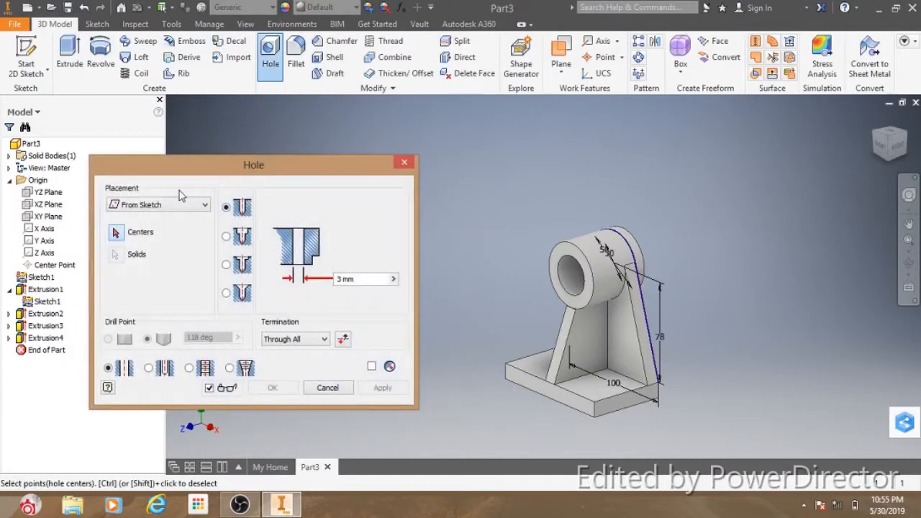
{"action": "left_click", "coordinate": [194, 207]}
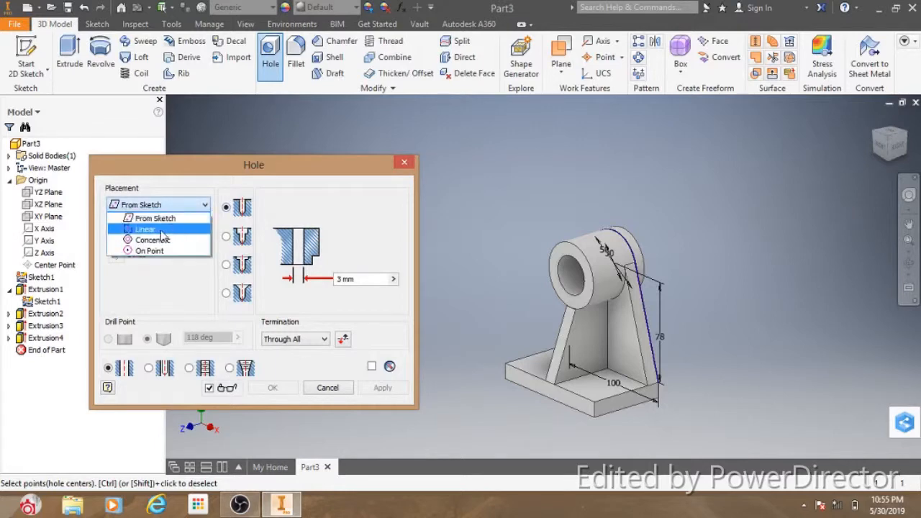
{"action": "left_click", "coordinate": [169, 226]}
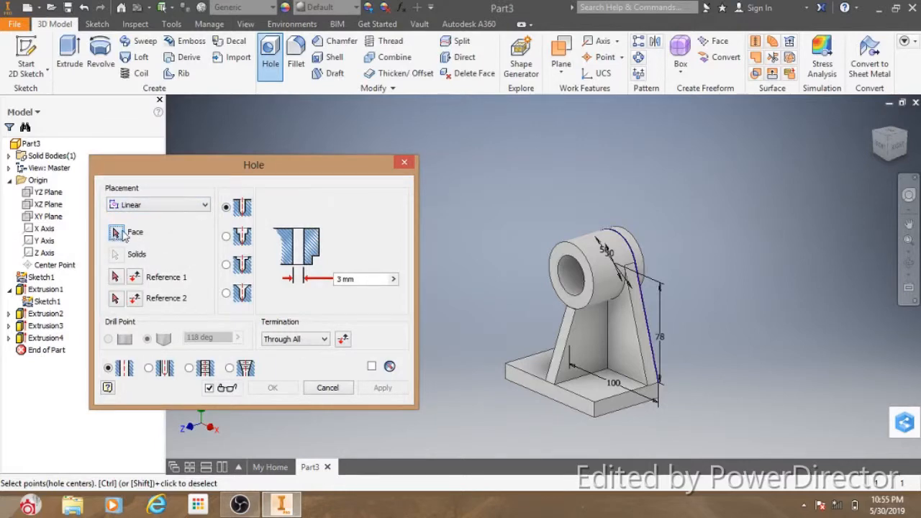
{"action": "left_click", "coordinate": [227, 237]}
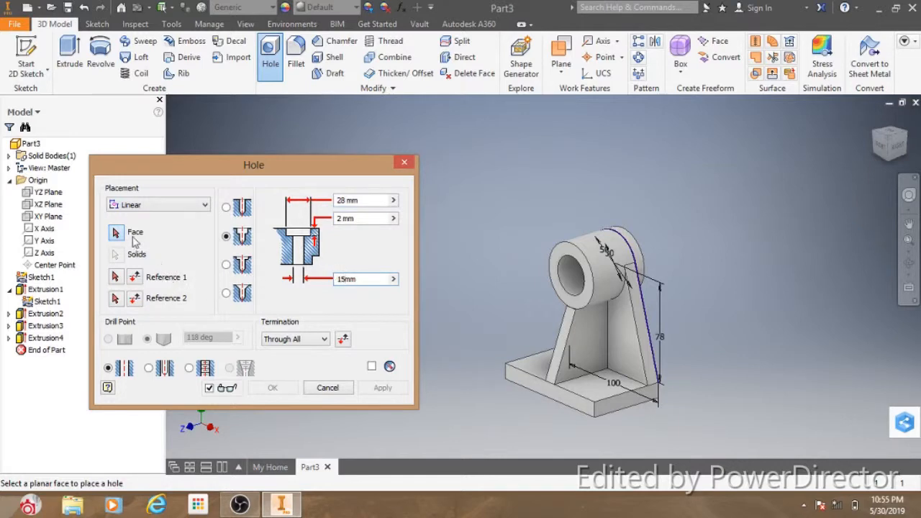
{"action": "left_click", "coordinate": [118, 237]}
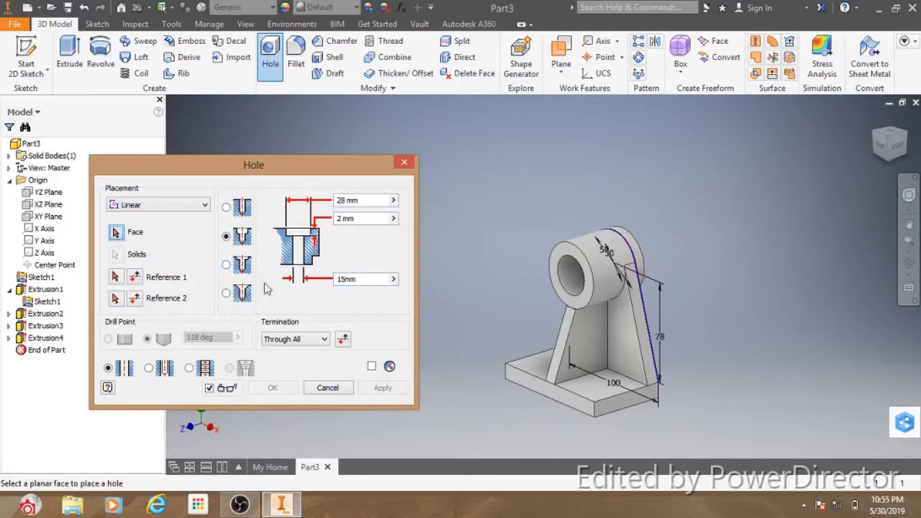
{"action": "left_click", "coordinate": [596, 389]}
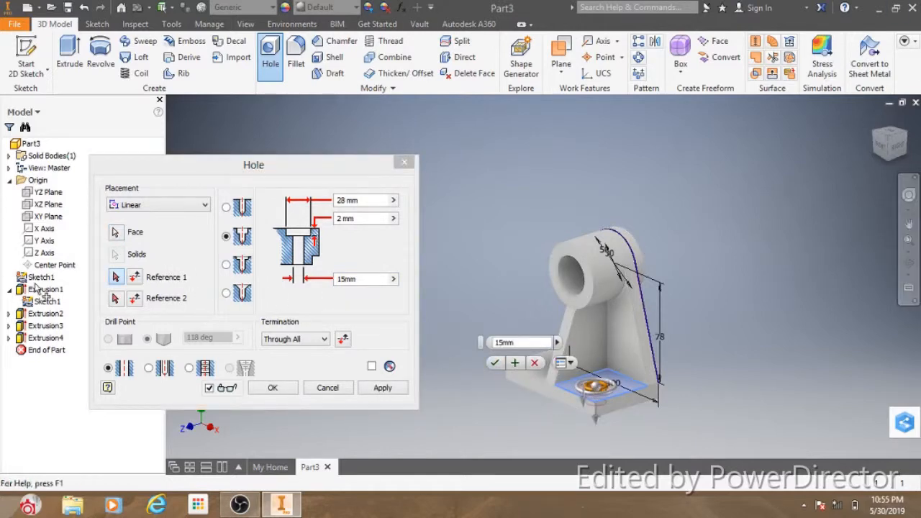
- Position the hole 16 mm from the base's right side edge and 20 mm from its front edge, and create it through all
{"action": "left_click", "coordinate": [116, 278]}
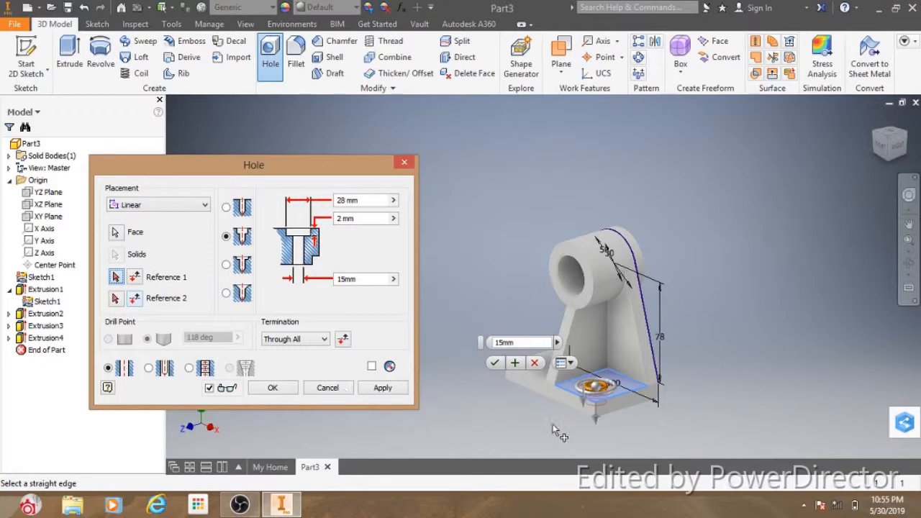
{"action": "left_click", "coordinate": [619, 393]}
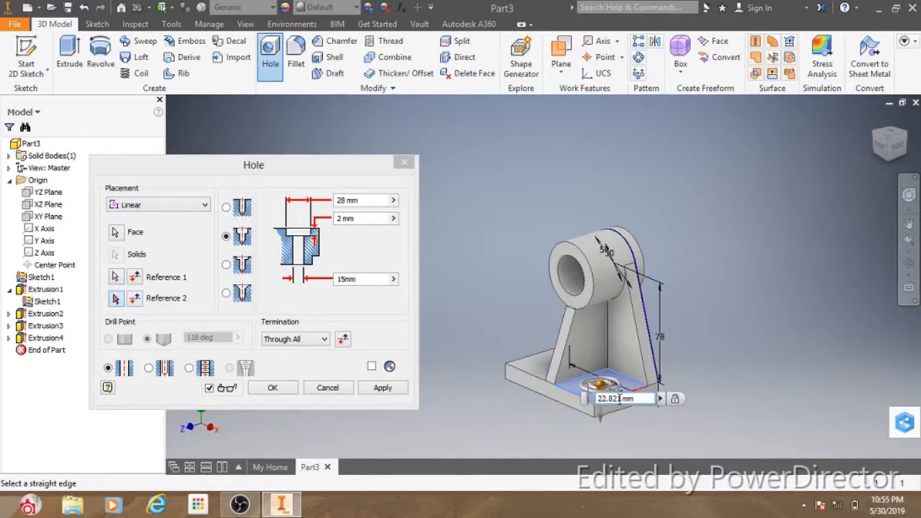
{"action": "left_click_drag", "start_coordinate": [623, 398], "coordinate": [602, 399]}
{"action": "type", "text": "16"}
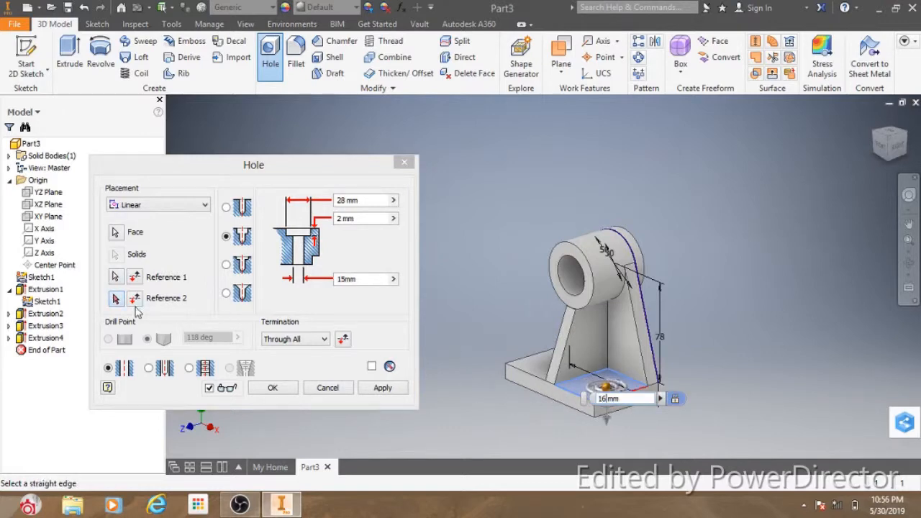
{"action": "left_click", "coordinate": [572, 400]}
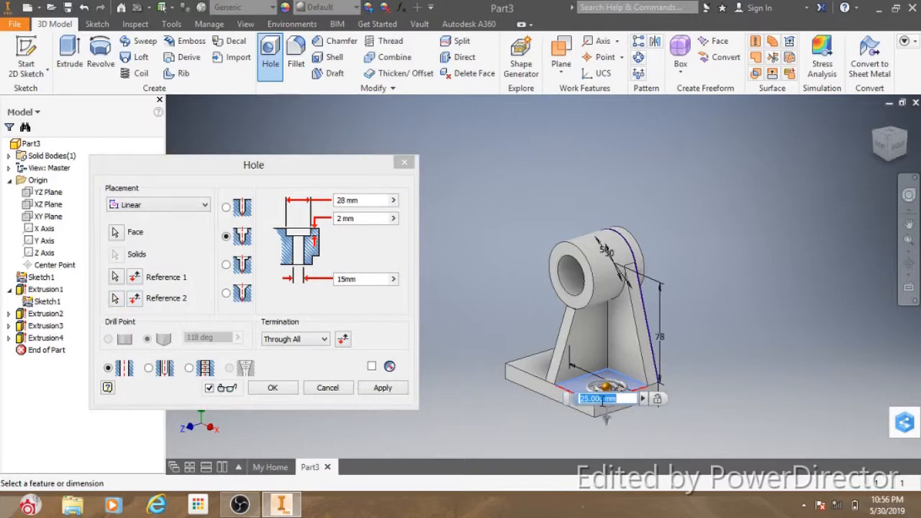
{"action": "left_click_drag", "start_coordinate": [606, 399], "coordinate": [584, 391]}
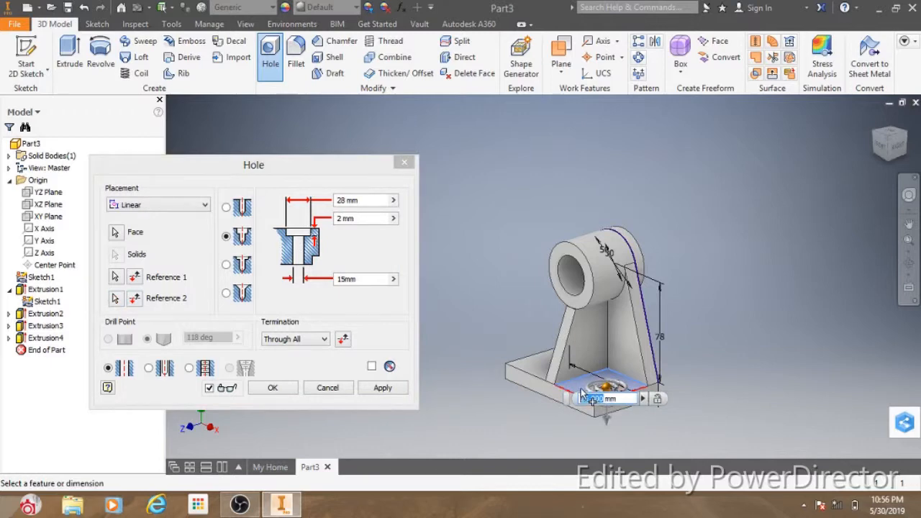
{"action": "type", "text": "0"}
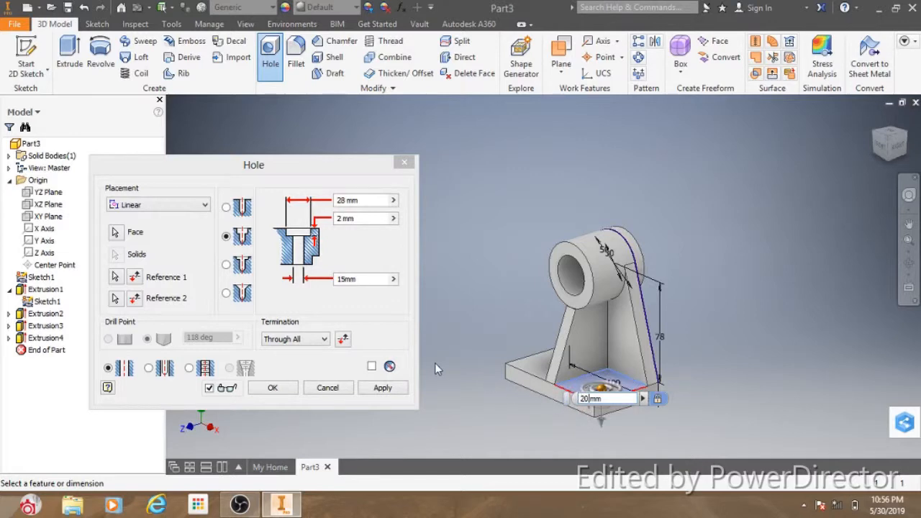
{"action": "left_click", "coordinate": [289, 387]}
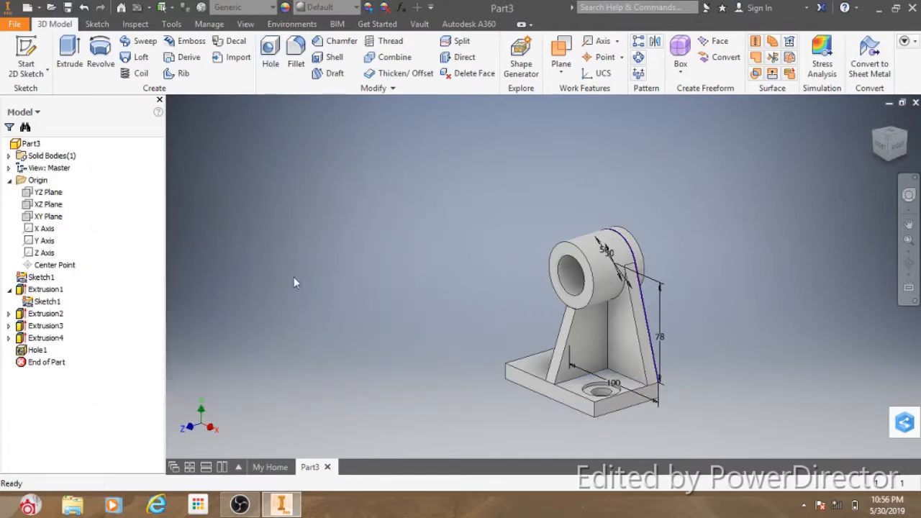
- Set up a second linear counterbore hole with the same 28 mm, 2 mm and 15 mm sizes on the base's top face left of the rib
{"action": "left_click", "coordinate": [270, 58]}
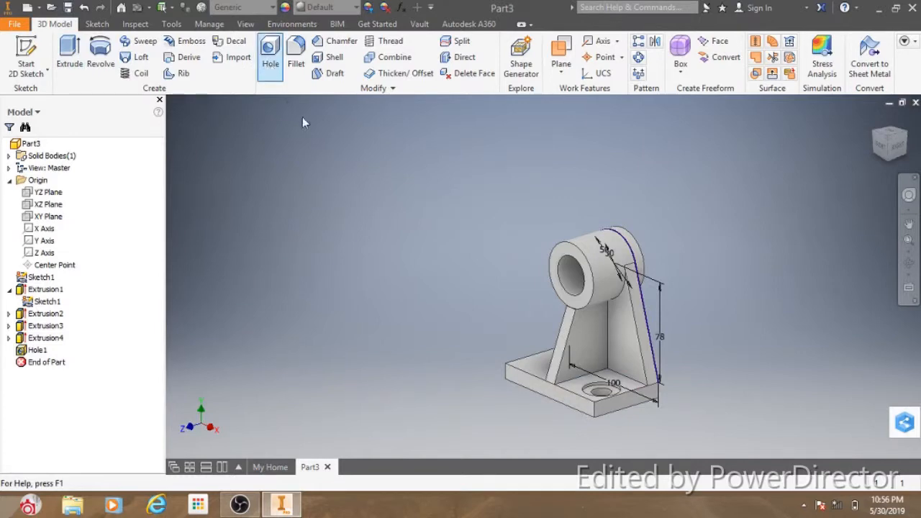
{"action": "left_click", "coordinate": [876, 137]}
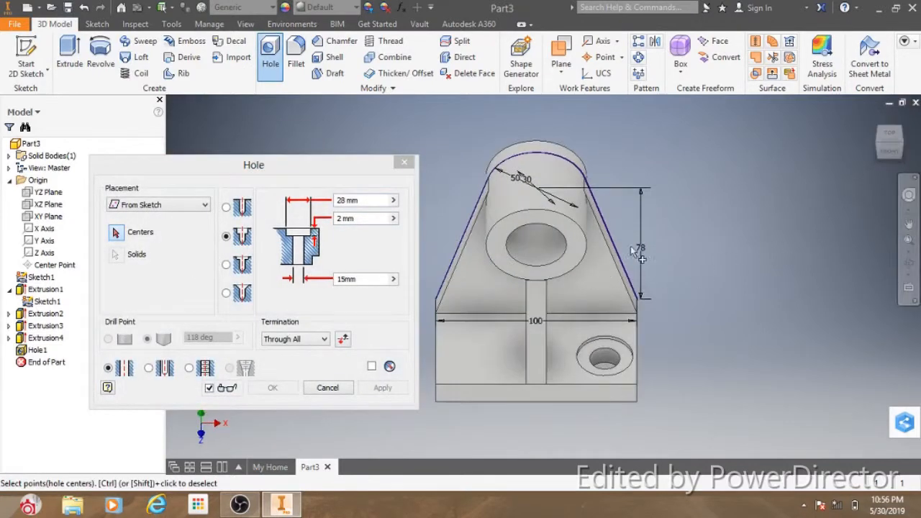
{"action": "left_click", "coordinate": [877, 145]}
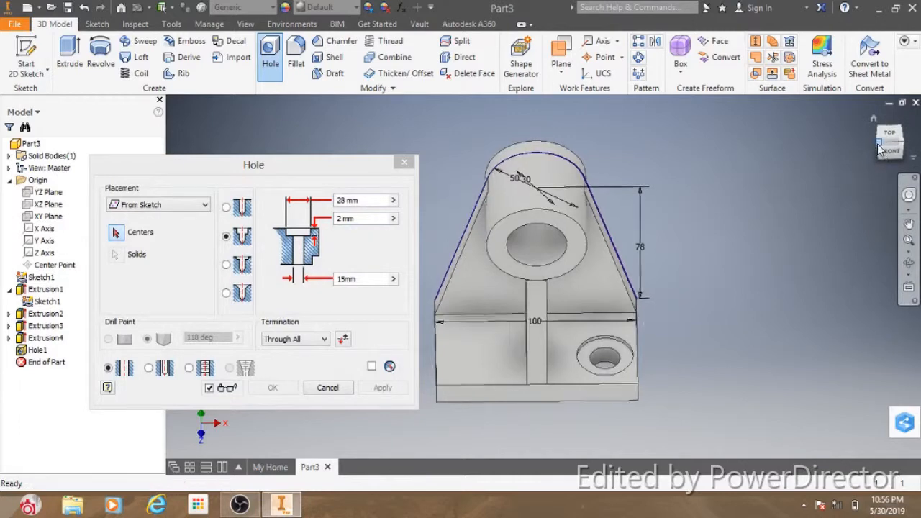
{"action": "left_click", "coordinate": [126, 206]}
{"action": "left_click", "coordinate": [133, 228]}
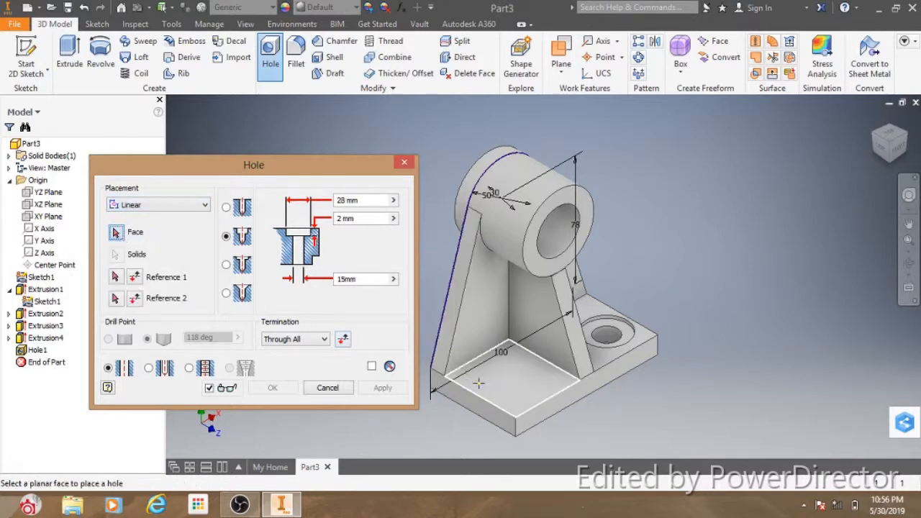
{"action": "left_click", "coordinate": [508, 386]}
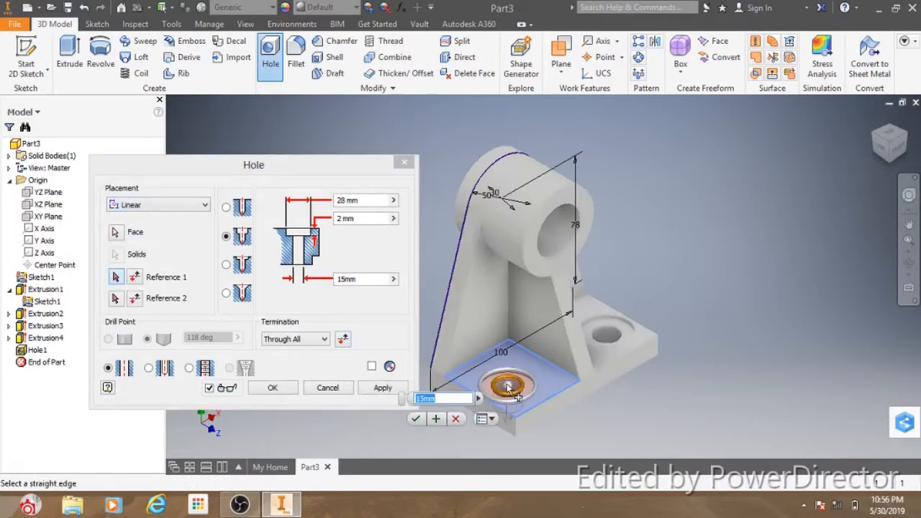
- Position the hole 16 mm from the base's left side edge and 20 mm from its front edge, and create it through all
{"action": "left_click", "coordinate": [115, 277]}
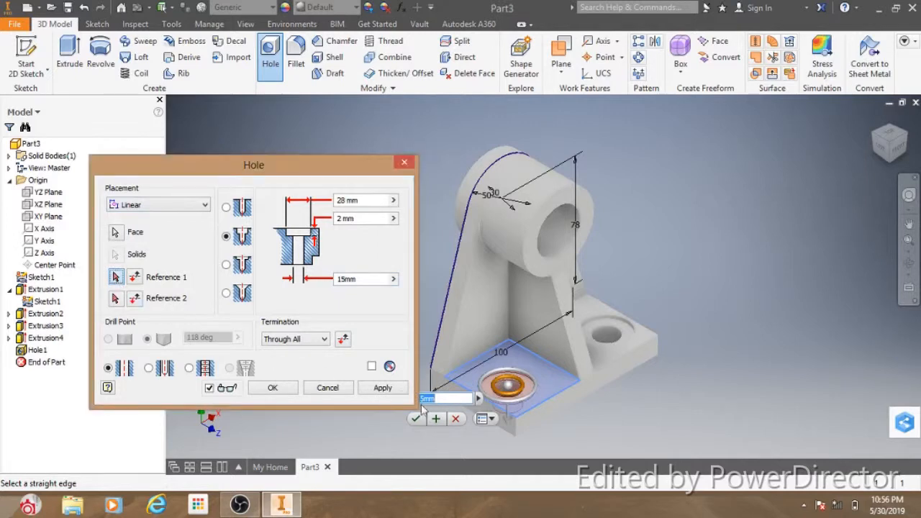
{"action": "left_click", "coordinate": [494, 406]}
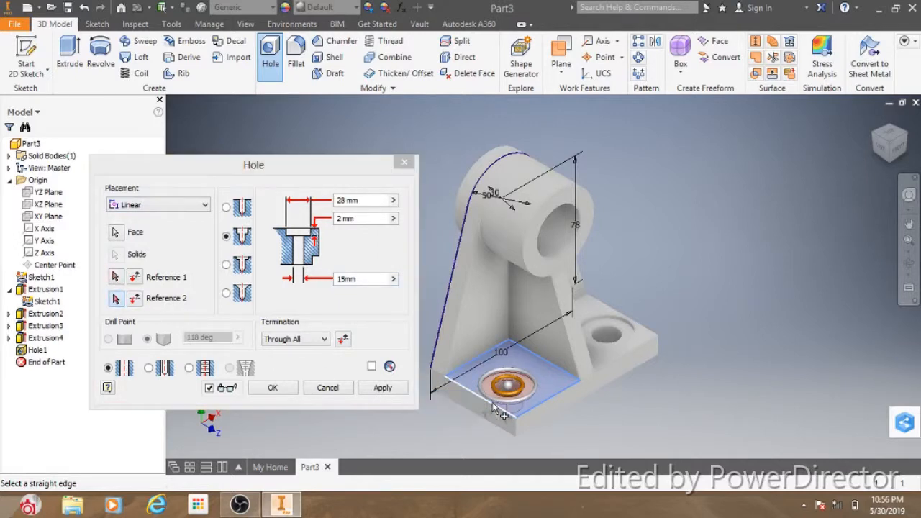
{"action": "left_click", "coordinate": [494, 406]}
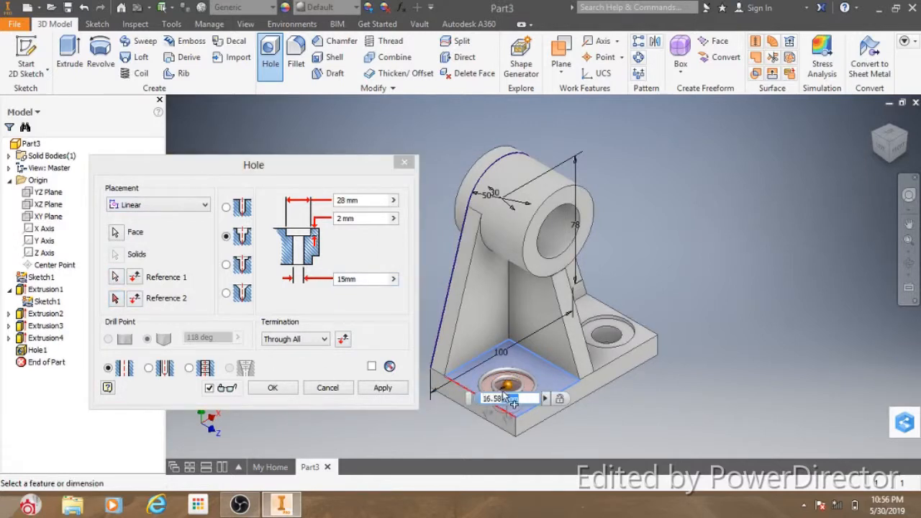
{"action": "key", "text": "BackSpace"}
{"action": "type", "text": "16"}
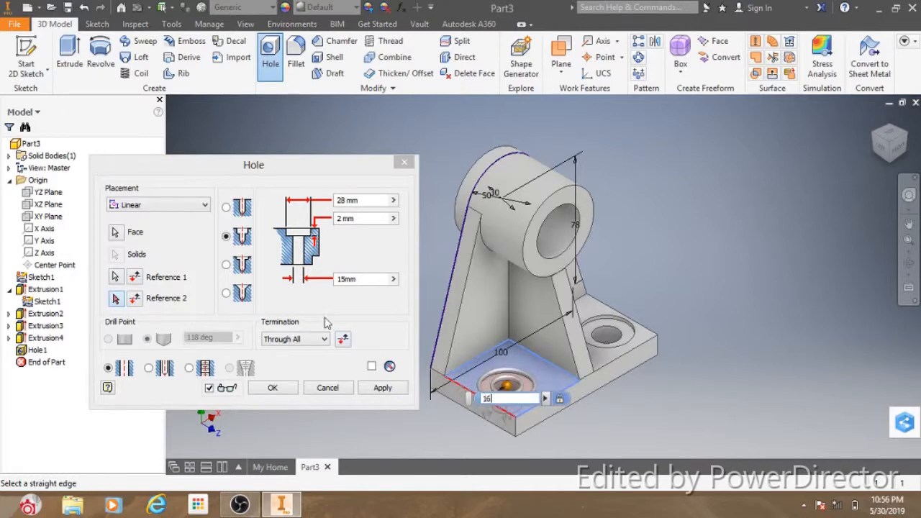
{"action": "left_click", "coordinate": [113, 304]}
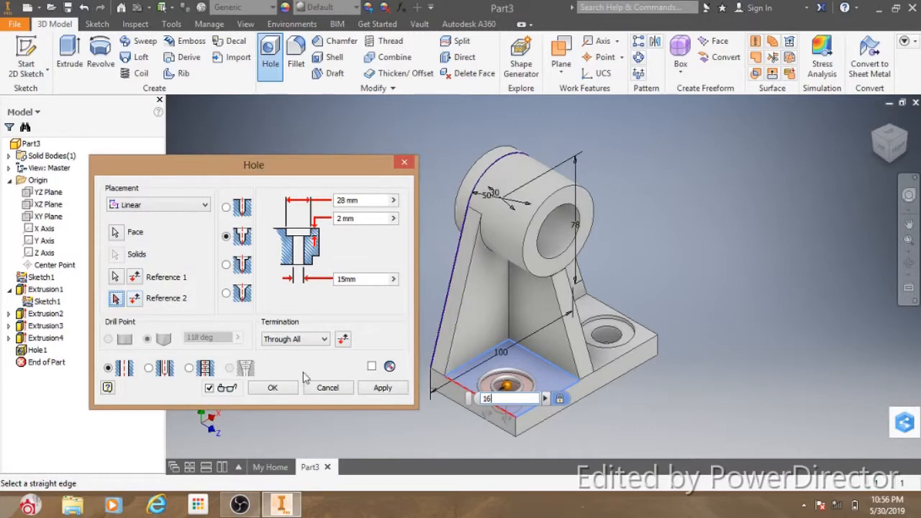
{"action": "left_click", "coordinate": [528, 413]}
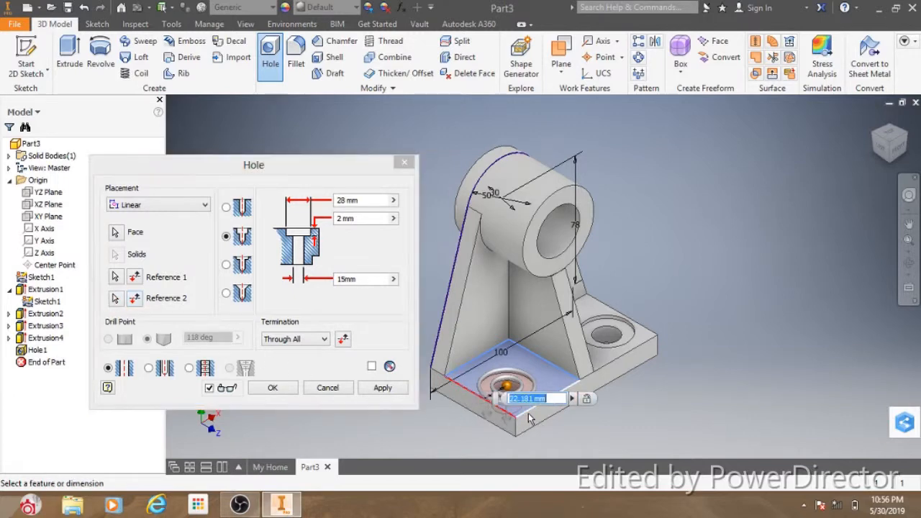
{"action": "type", "text": "20"}
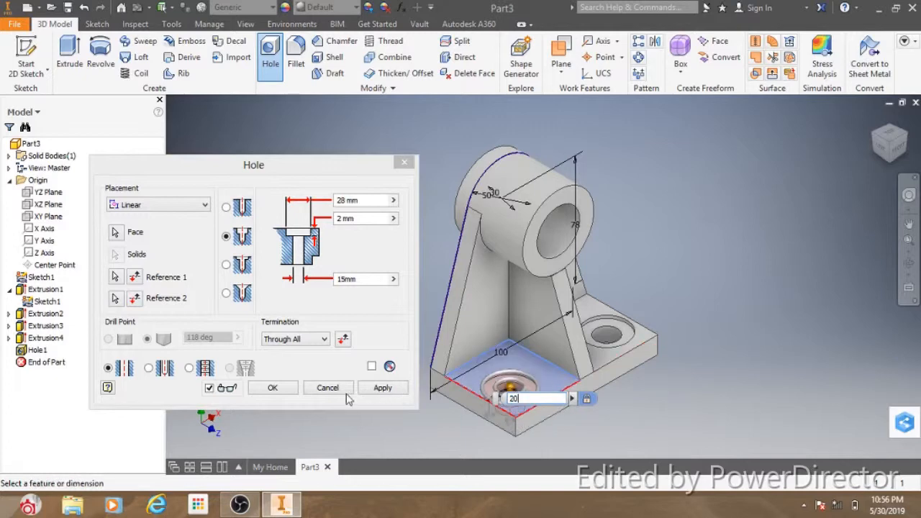
{"action": "left_click", "coordinate": [273, 389]}
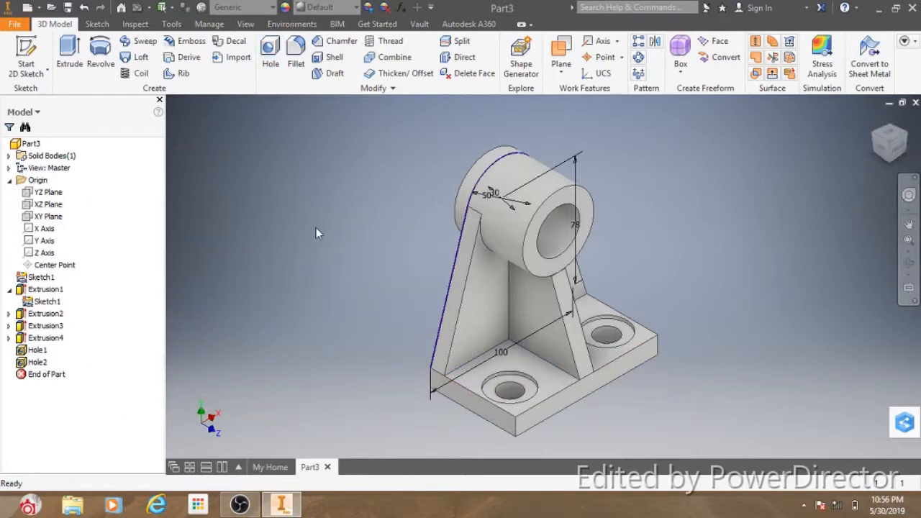
- Fillet the base plate's two front vertical corner edges with a 15 mm radius
{"action": "left_click", "coordinate": [296, 63]}
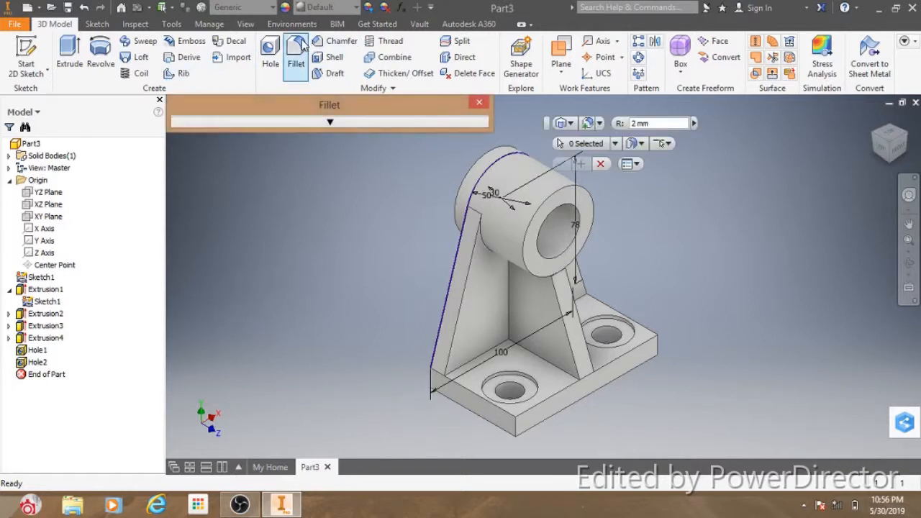
{"action": "left_click", "coordinate": [633, 124]}
{"action": "double_click", "coordinate": [632, 125]}
{"action": "type", "text": "15"}
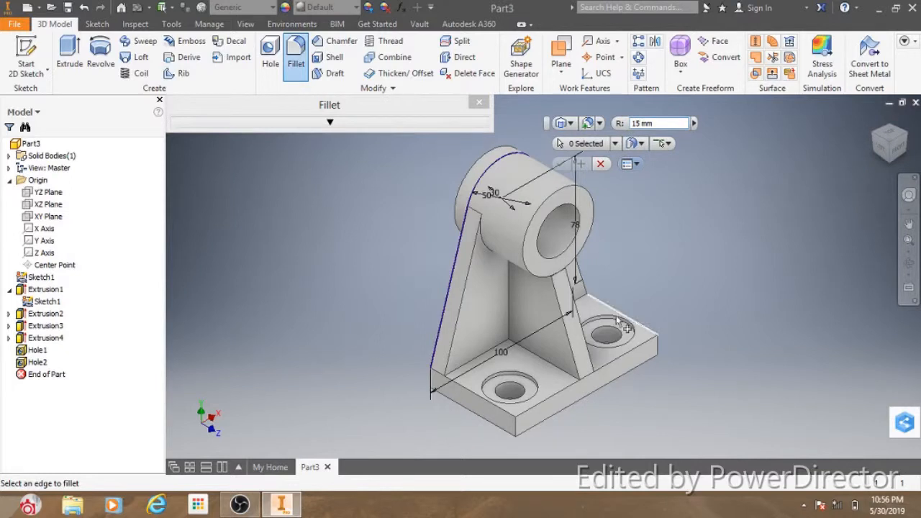
{"action": "left_click", "coordinate": [517, 424]}
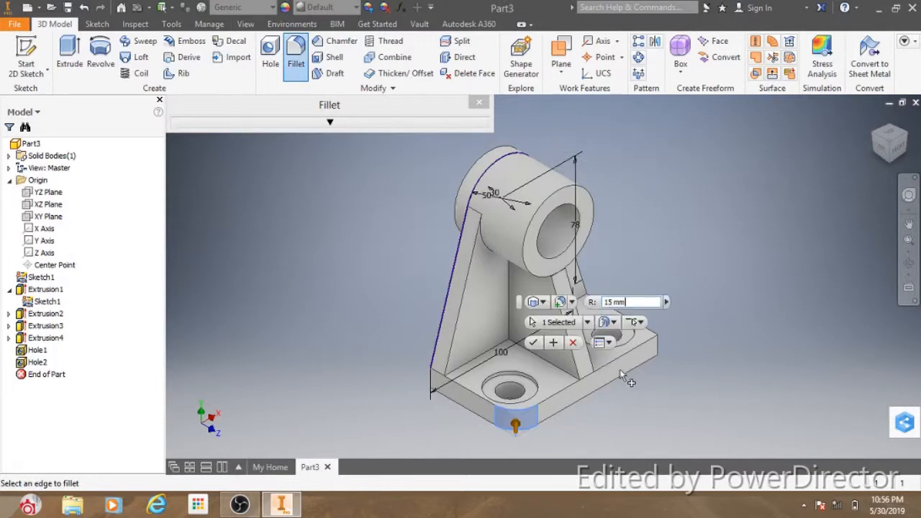
{"action": "left_click", "coordinate": [657, 348]}
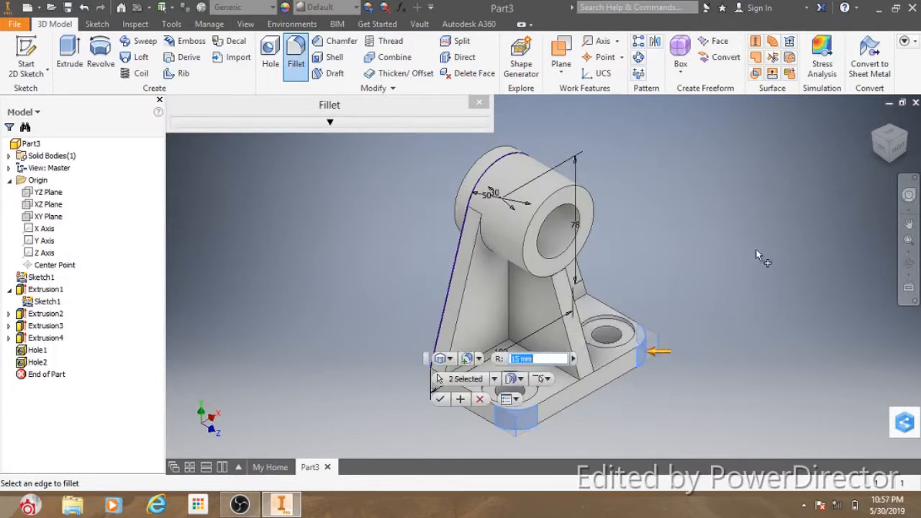
{"action": "left_click", "coordinate": [440, 399]}
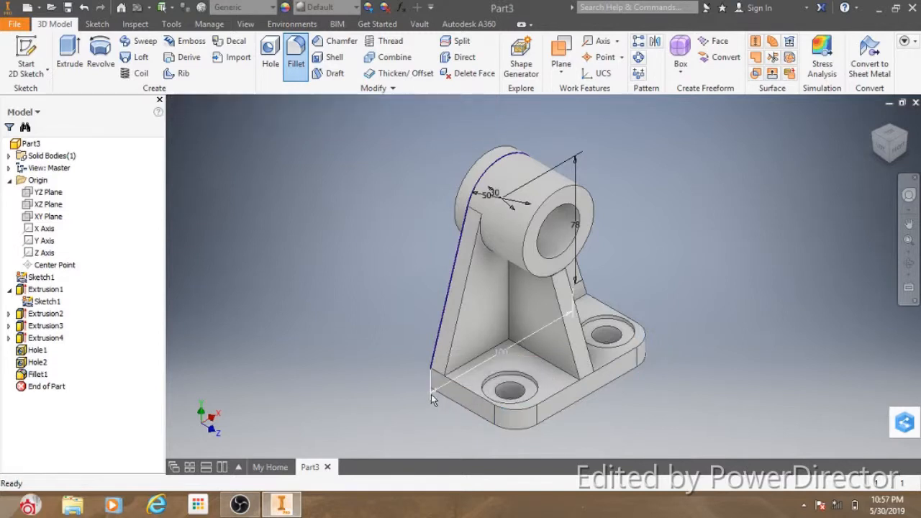
- Hide the shared profile sketch under Extrusion1 so that its lines and dimensions no longer cover the model
{"action": "right_click", "coordinate": [47, 302]}
{"action": "left_click", "coordinate": [72, 382]}
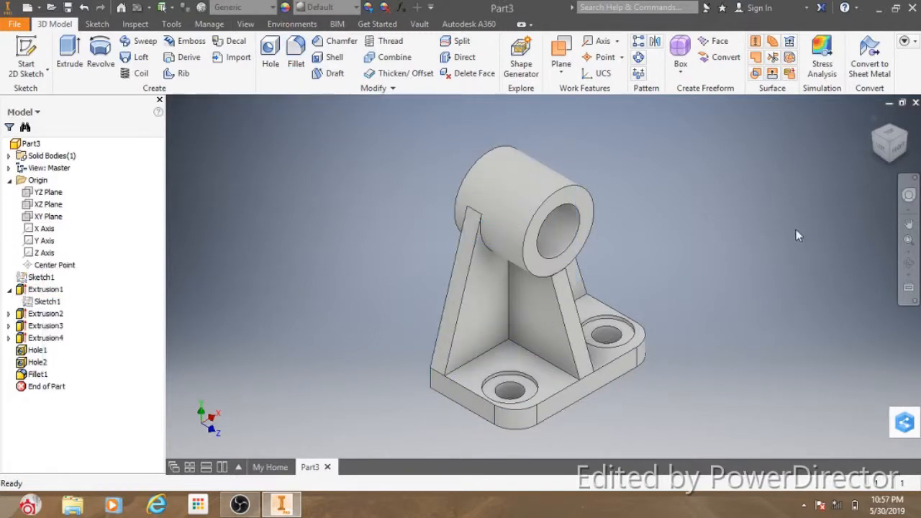
{"action": "left_click", "coordinate": [906, 142]}
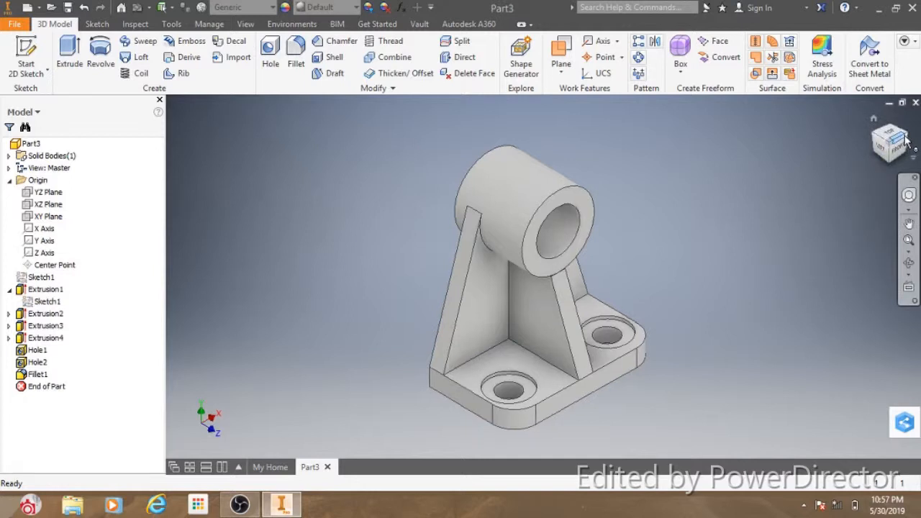
{"action": "left_click", "coordinate": [902, 143]}
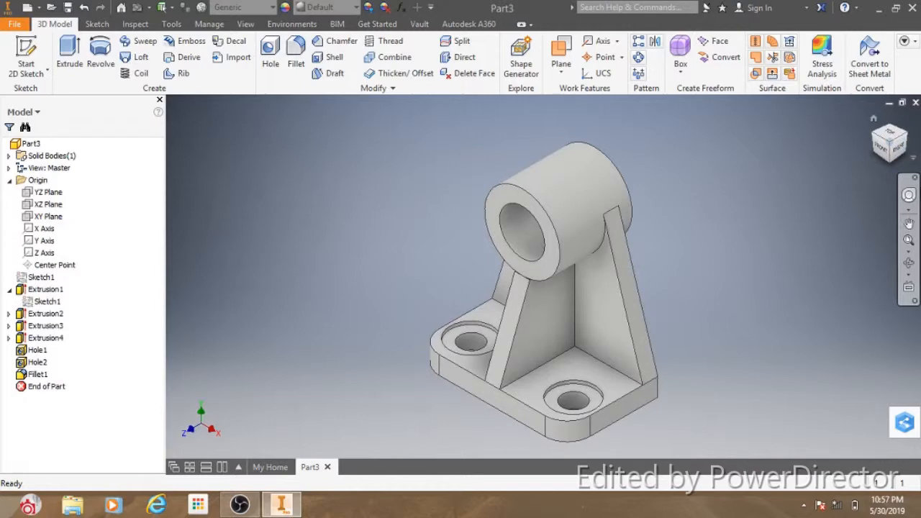
- Assign the material Steel, Alloy from the Inventor Material Library to the bracket
{"action": "left_click", "coordinate": [267, 7]}
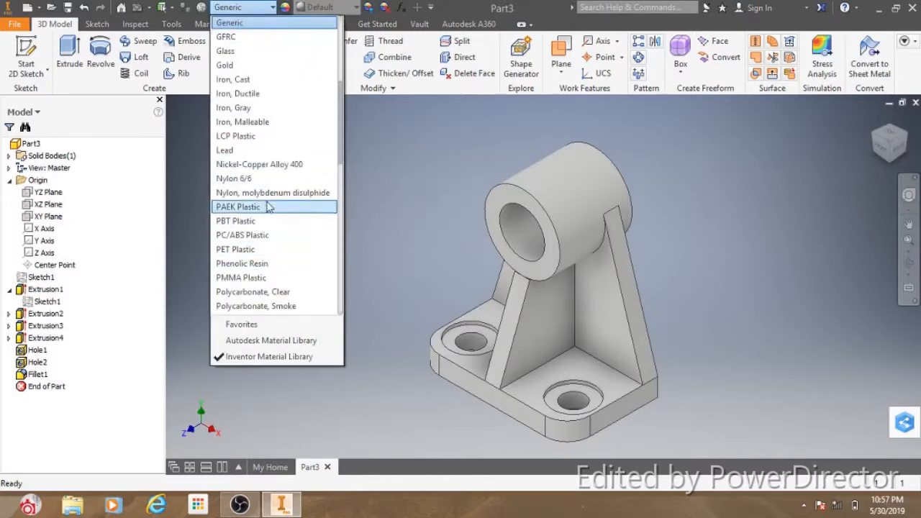
{"action": "scroll", "coordinate": [267, 201], "scroll_direction": "down", "scroll_amount": 7}
{"action": "scroll", "coordinate": [267, 201], "scroll_direction": "down", "scroll_amount": 5}
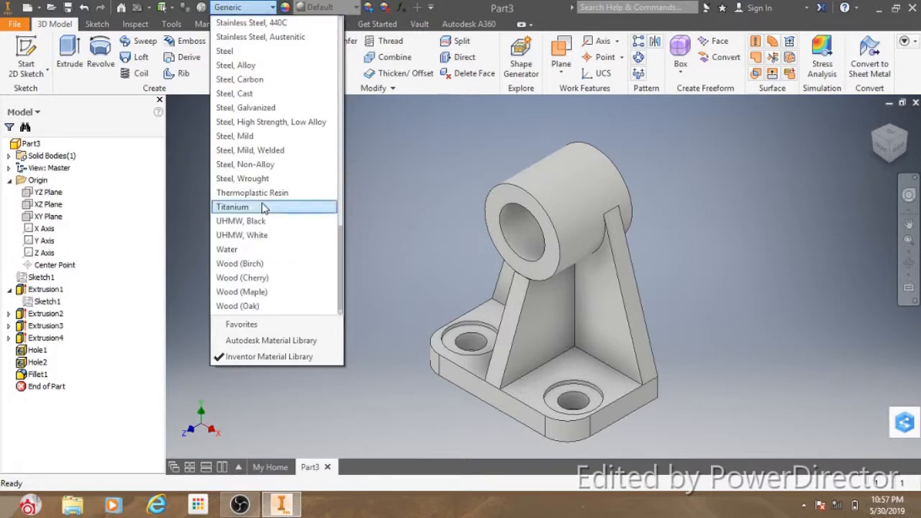
{"action": "left_click", "coordinate": [263, 65]}
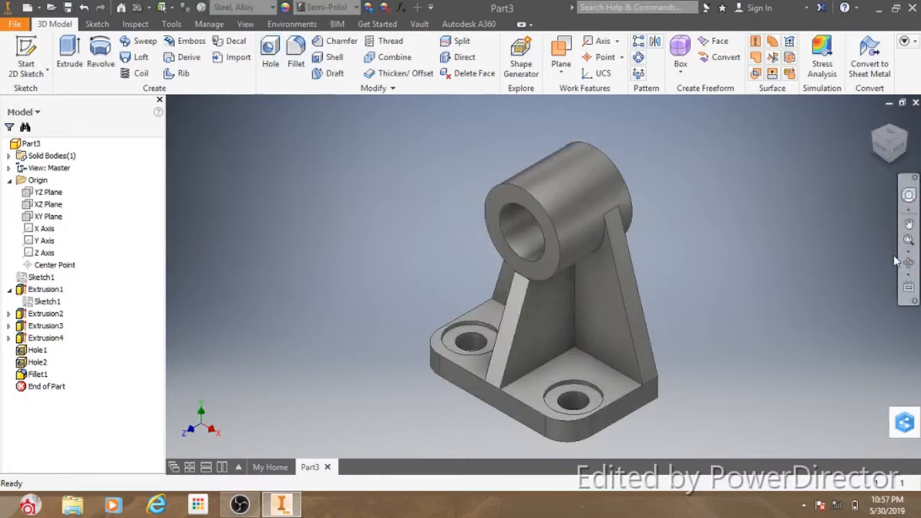
- Change the bracket's appearance to Sky Blue Medium and inspect the finished part from the front
{"action": "left_click", "coordinate": [908, 265]}
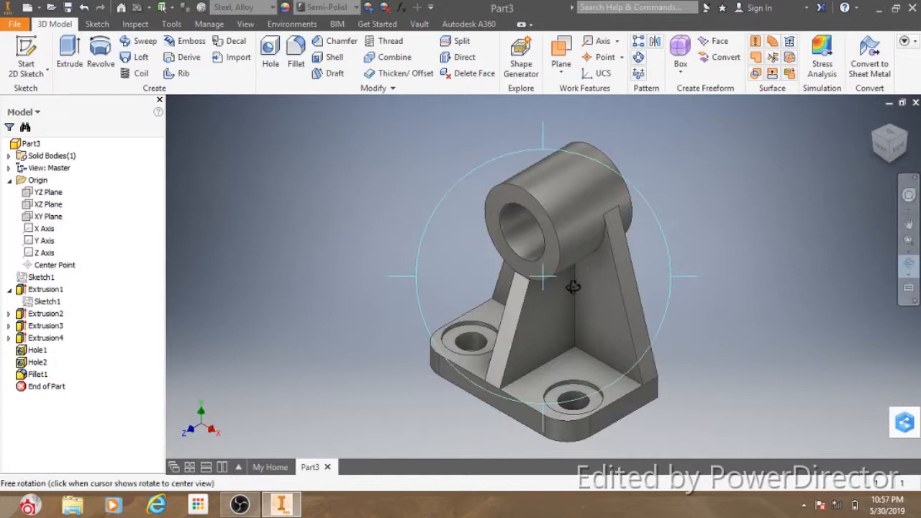
{"action": "left_click_drag", "start_coordinate": [547, 276], "coordinate": [442, 151]}
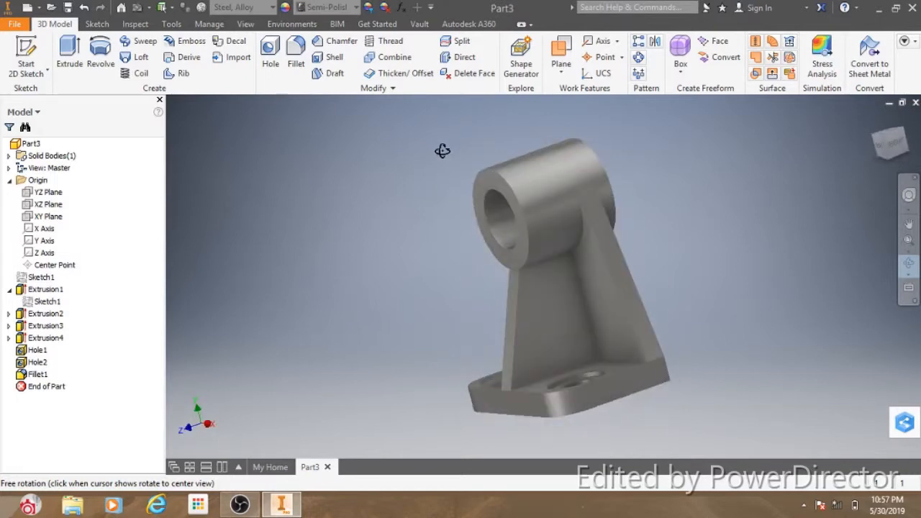
{"action": "key", "text": "Escape"}
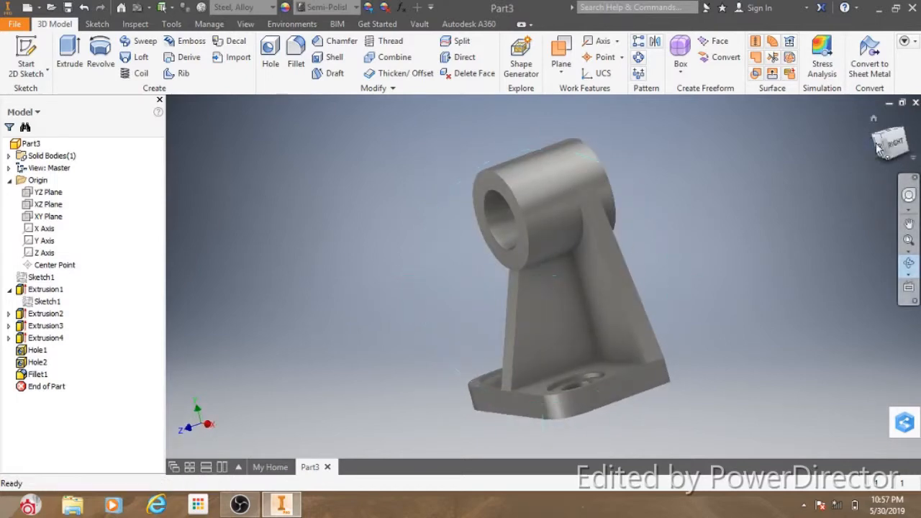
{"action": "left_click", "coordinate": [337, 8]}
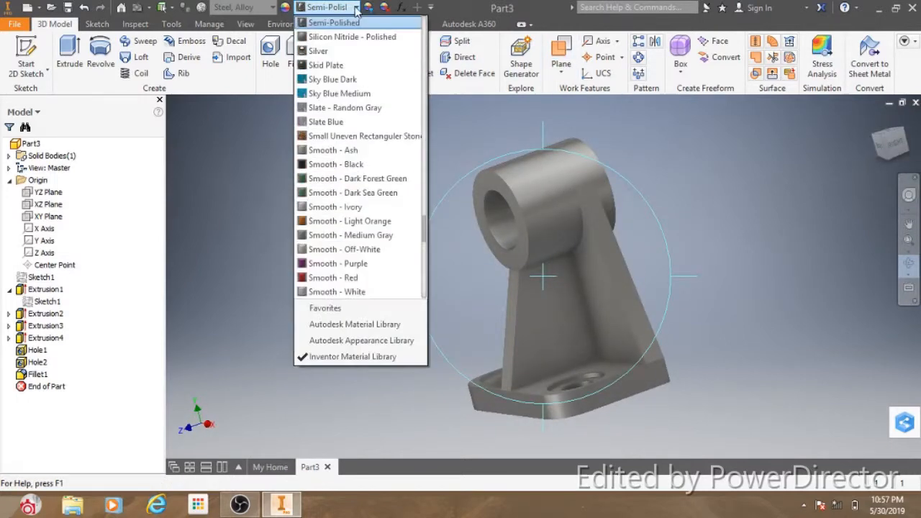
{"action": "left_click", "coordinate": [347, 94]}
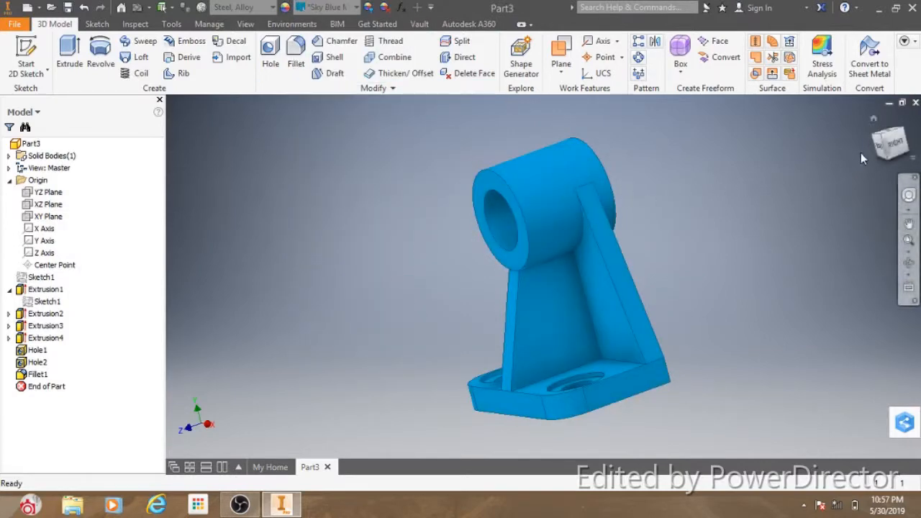
{"action": "left_click", "coordinate": [879, 142]}
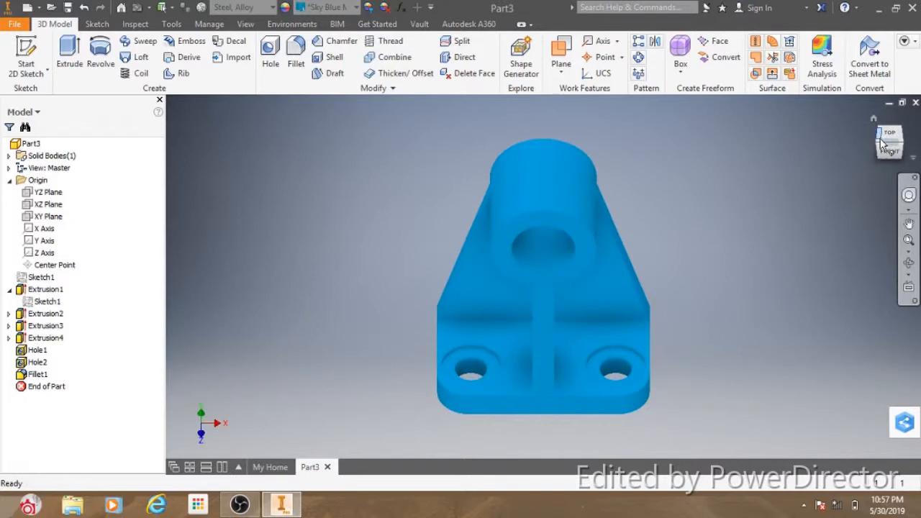
{"action": "left_click", "coordinate": [893, 153]}
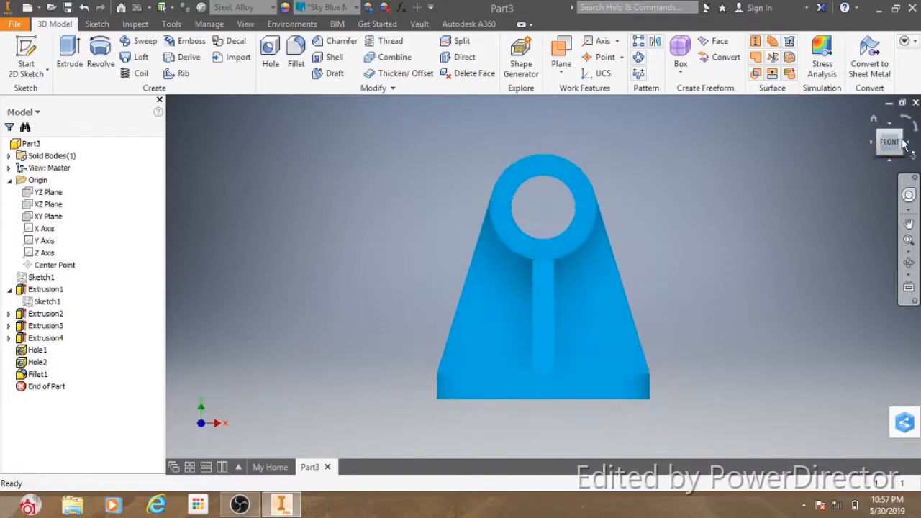